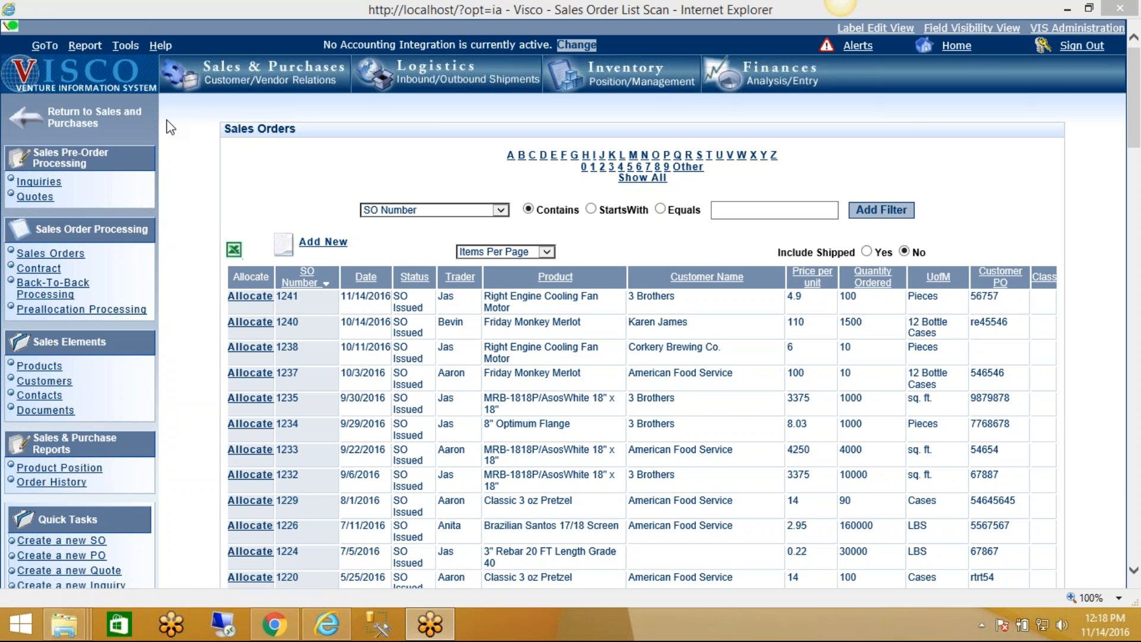
Open the inventory allocation for sales order 1241 from the sales order list.
{"action": "left_click", "coordinate": [50, 253]}
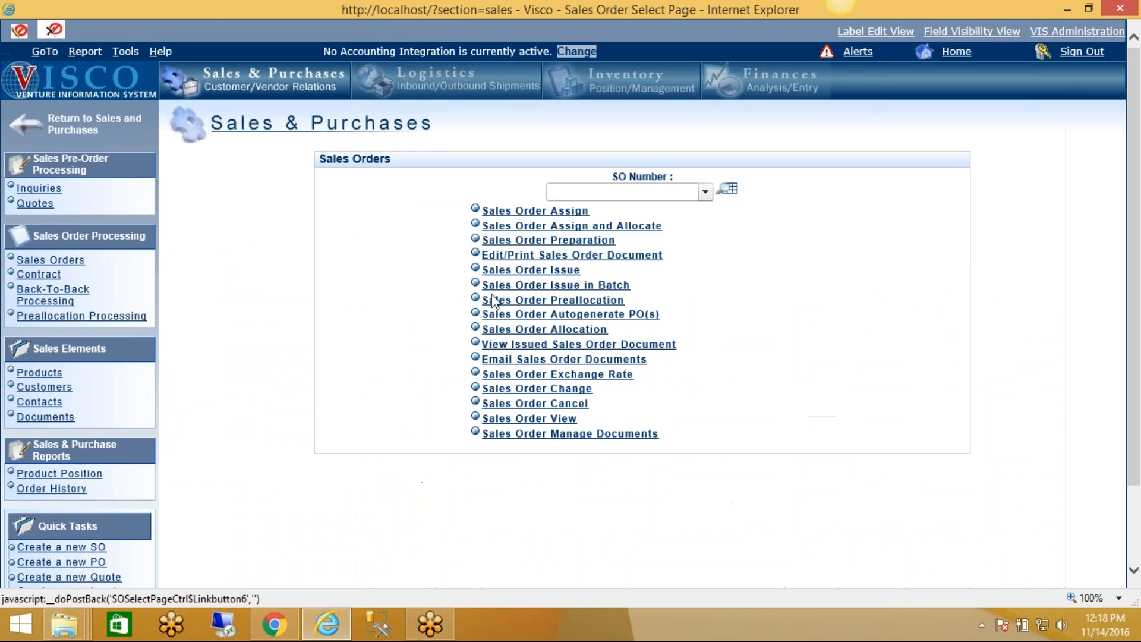
{"action": "left_click", "coordinate": [572, 330]}
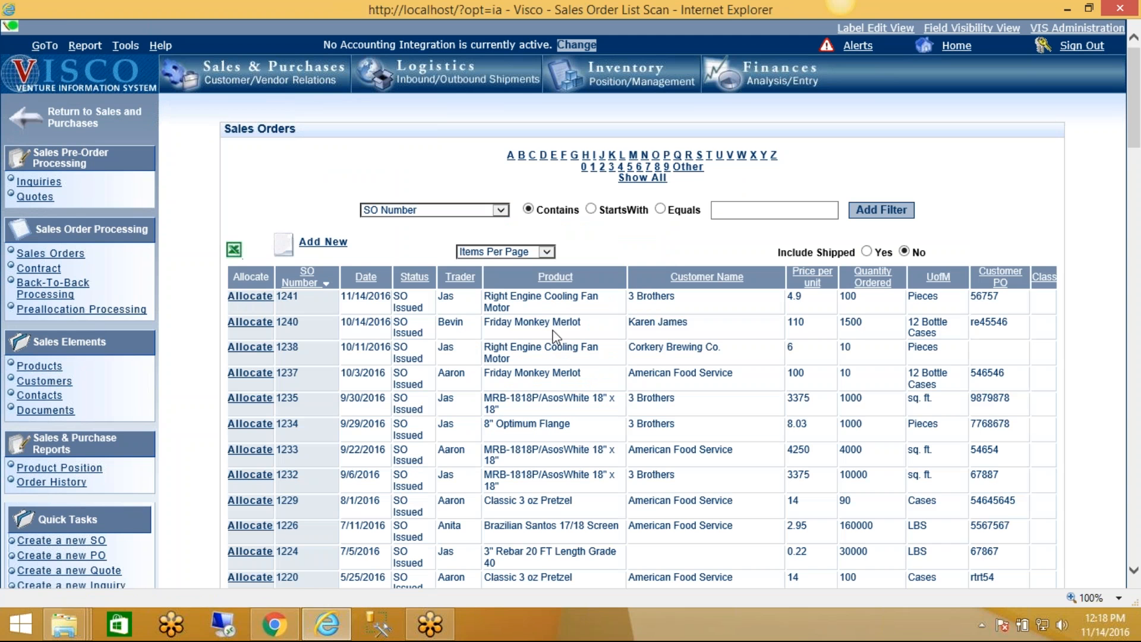
{"action": "left_click", "coordinate": [249, 296]}
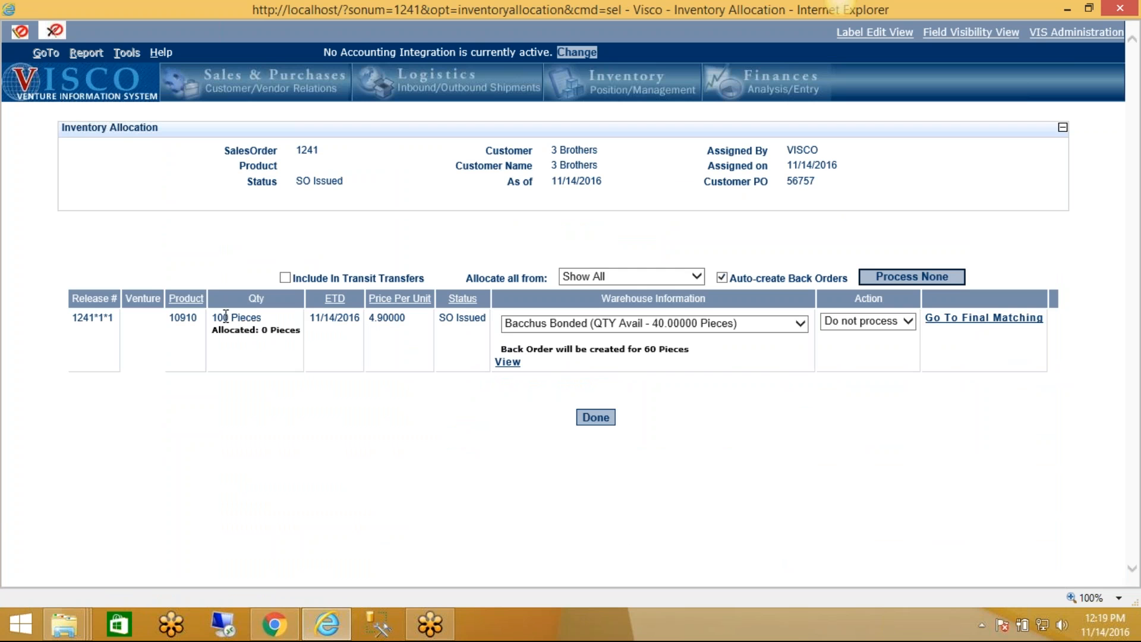
Examine the processing actions and source warehouses offered for release 1241*1*1, keeping Bacchus Bonded and Do not process selected.
{"action": "double_click", "coordinate": [179, 317]}
{"action": "left_click", "coordinate": [837, 322]}
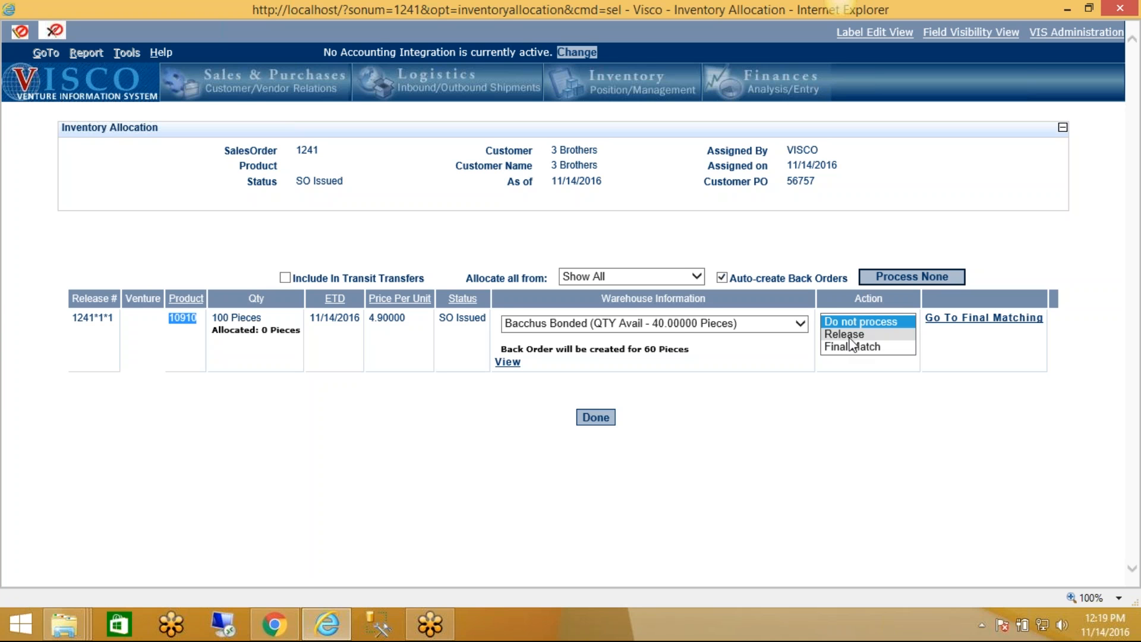
{"action": "left_click", "coordinate": [800, 323]}
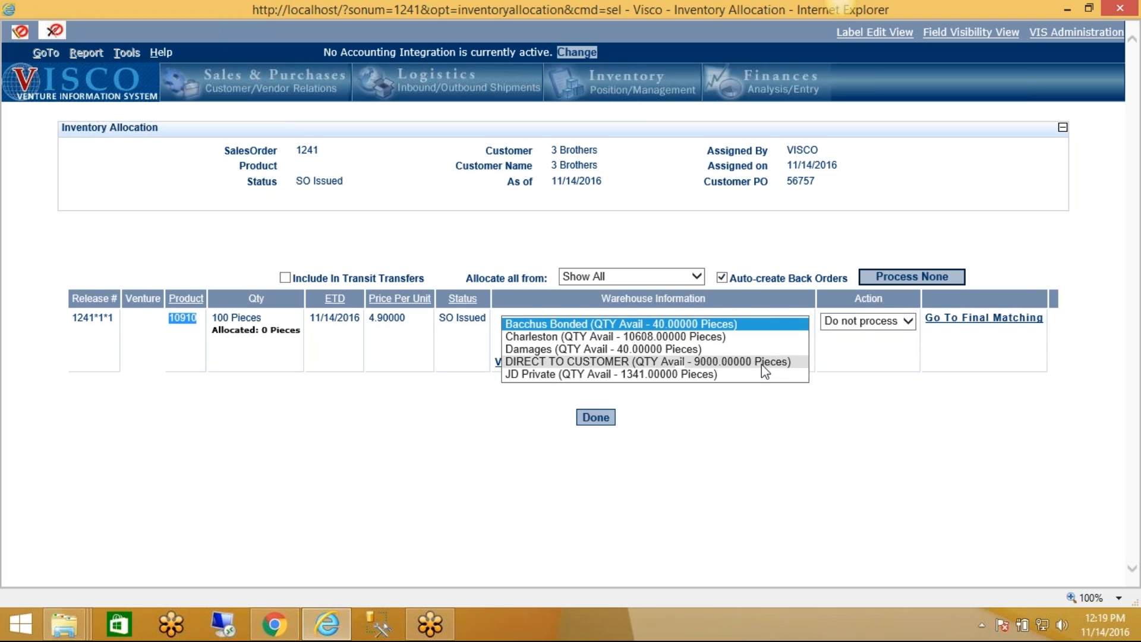
{"action": "left_click", "coordinate": [764, 302]}
{"action": "left_click", "coordinate": [862, 324]}
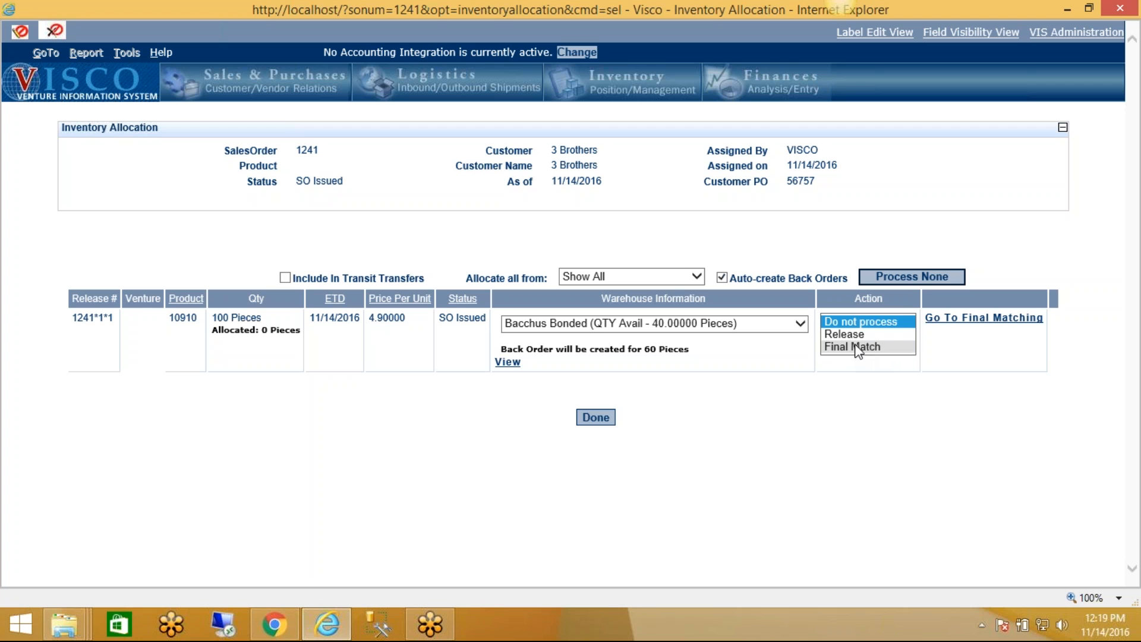
{"action": "left_click", "coordinate": [772, 376]}
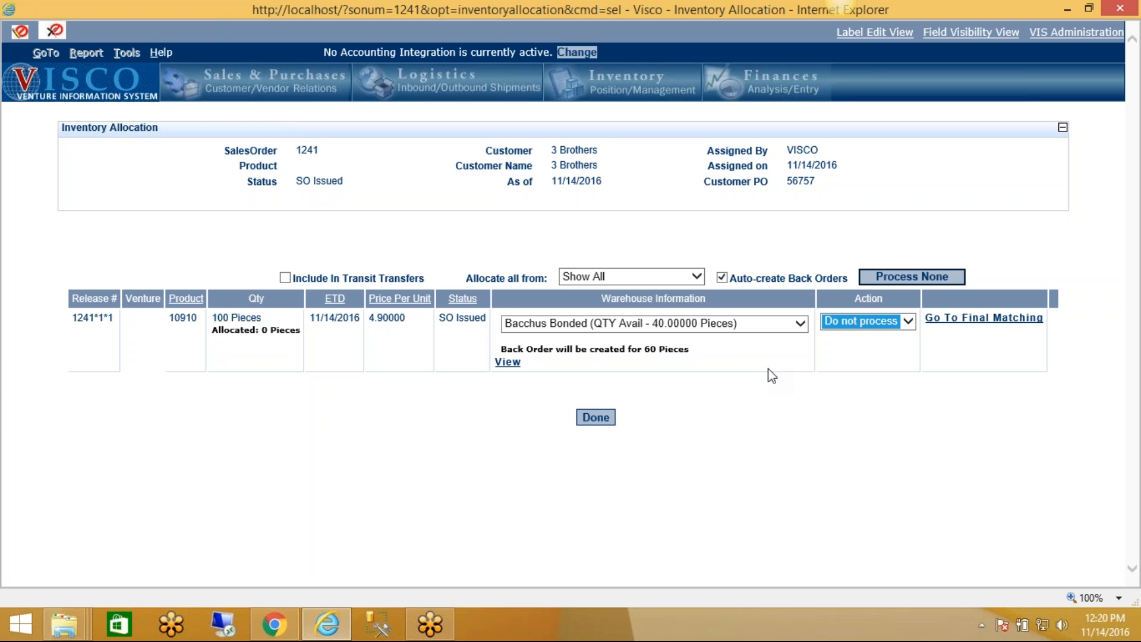
View the available venture portions for release 1241*1*1 and allocate 100 pieces from venture 1270*1*1 in Charleston.
{"action": "left_click", "coordinate": [506, 362]}
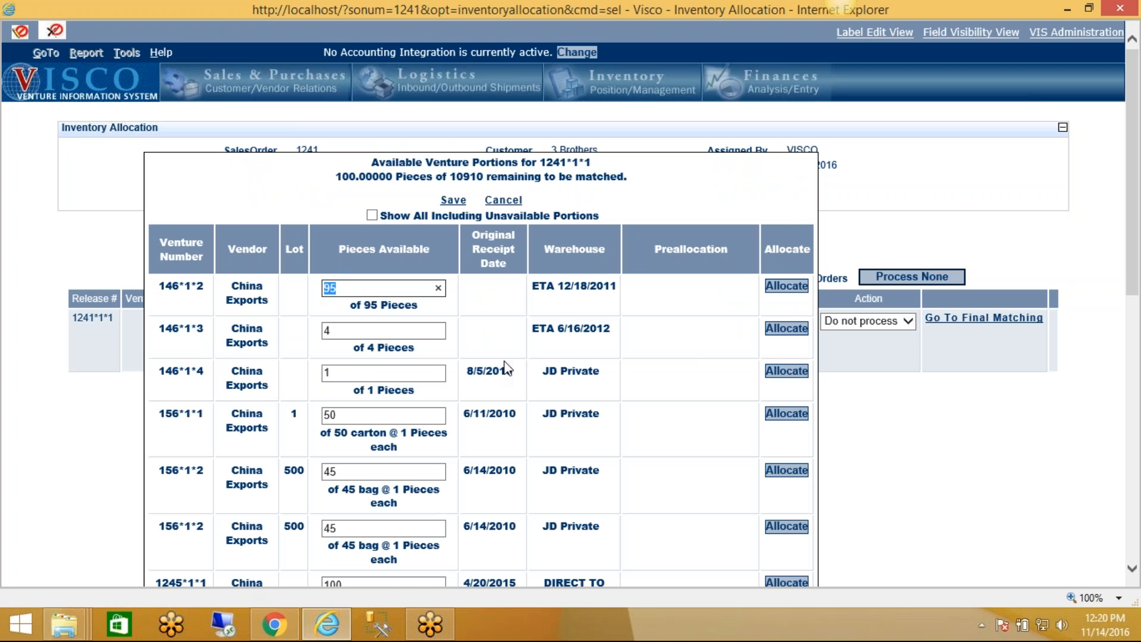
{"action": "scroll", "coordinate": [508, 364], "scroll_direction": "down", "scroll_amount": 3}
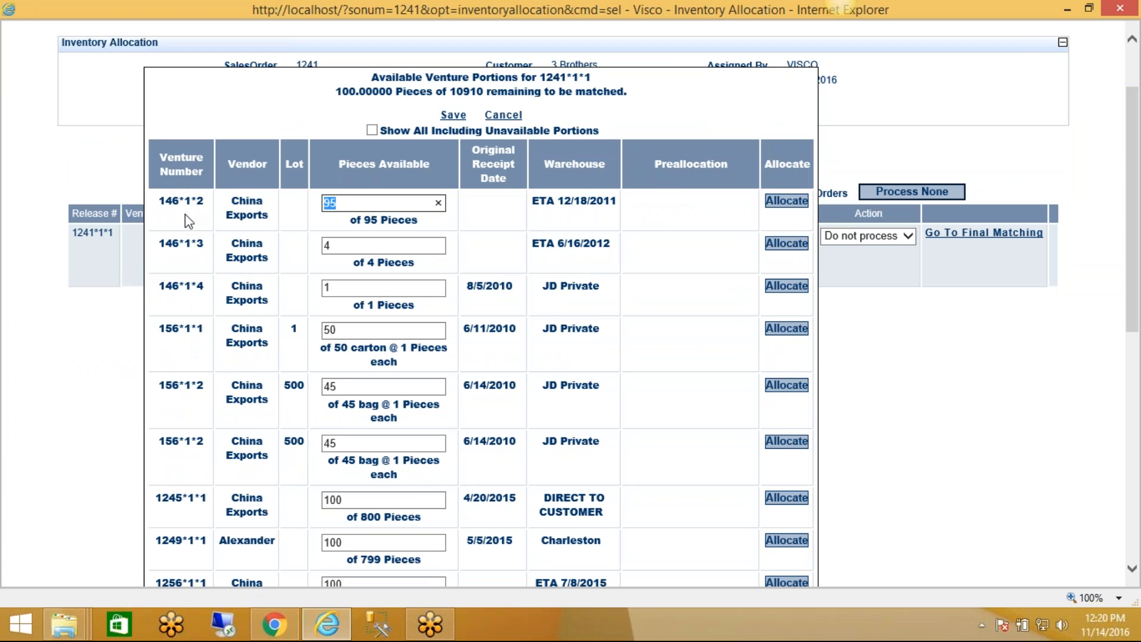
{"action": "left_click", "coordinate": [182, 497]}
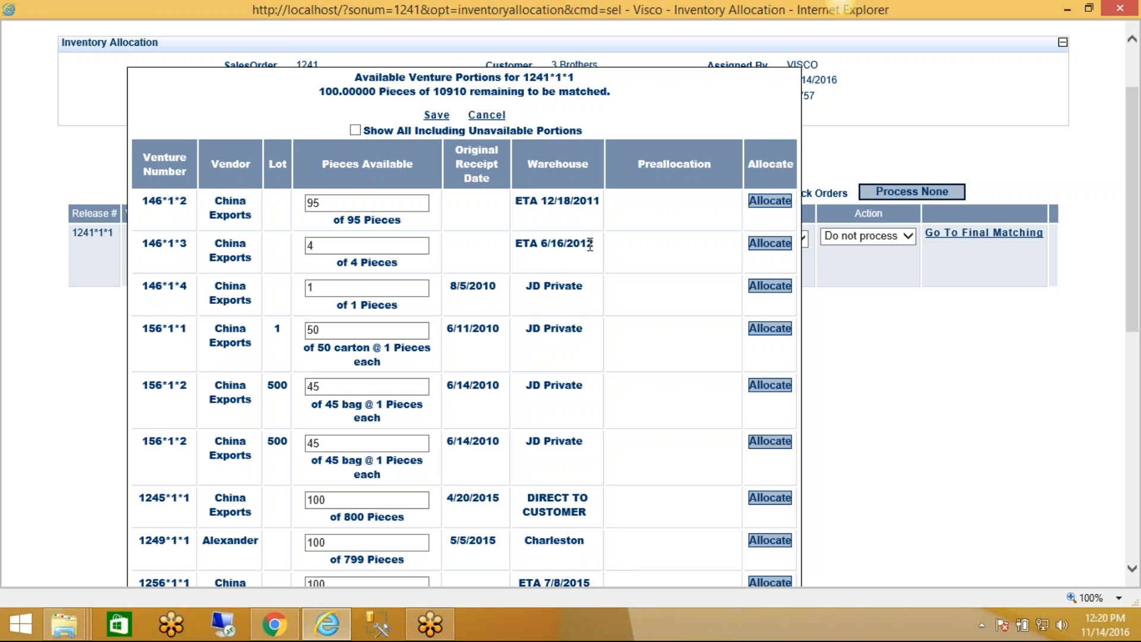
{"action": "scroll", "coordinate": [590, 243], "scroll_direction": "down", "scroll_amount": 7}
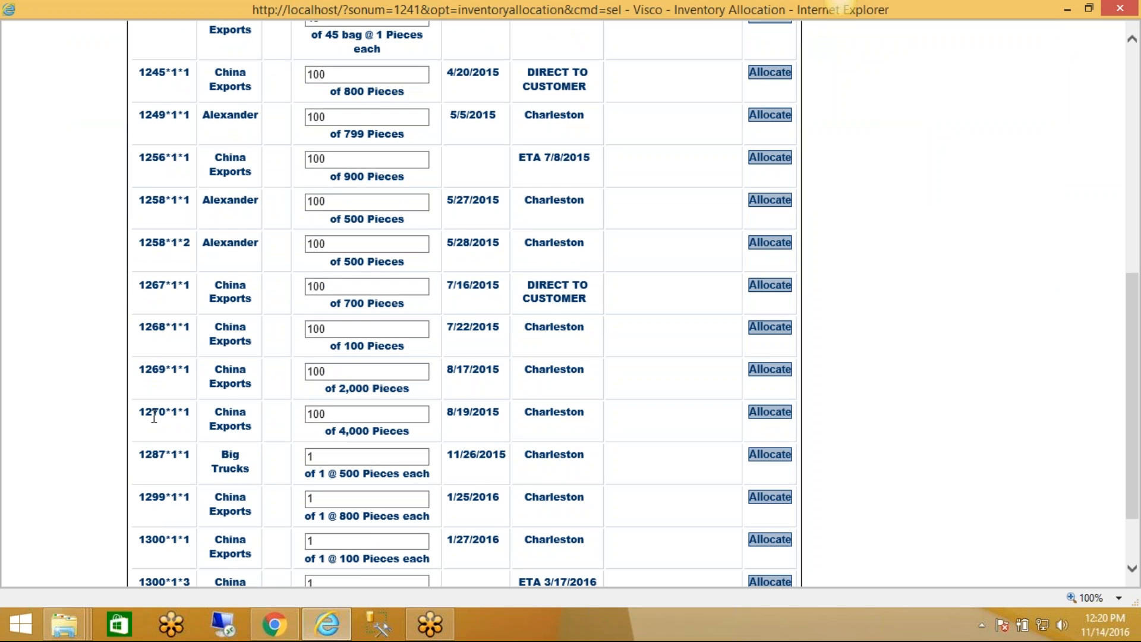
{"action": "left_click", "coordinate": [321, 413]}
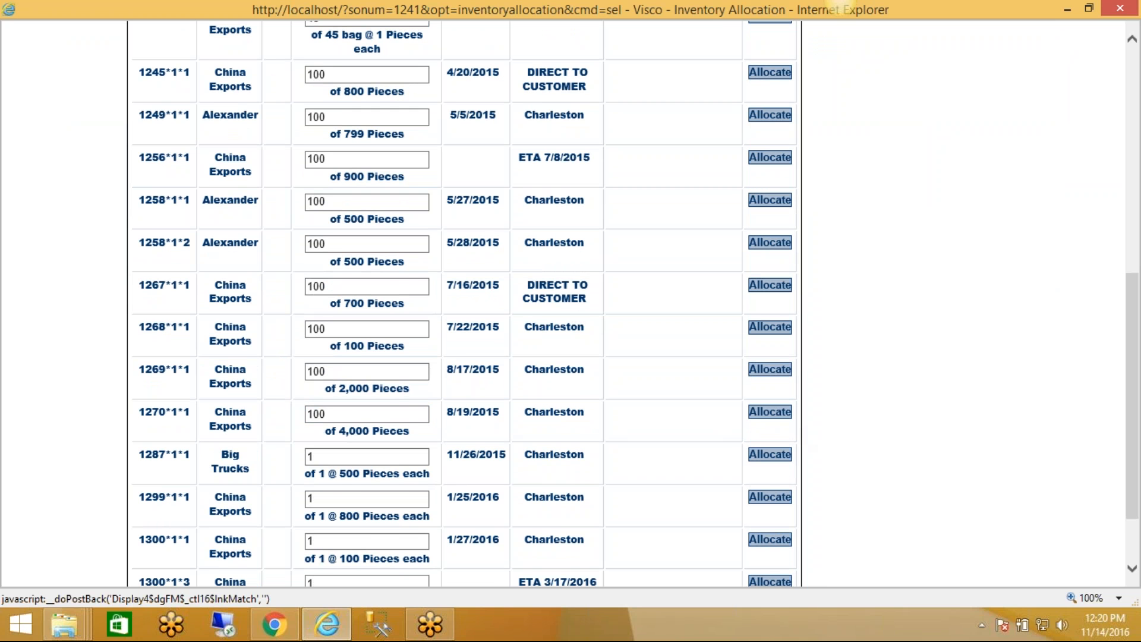
{"action": "left_click", "coordinate": [754, 414]}
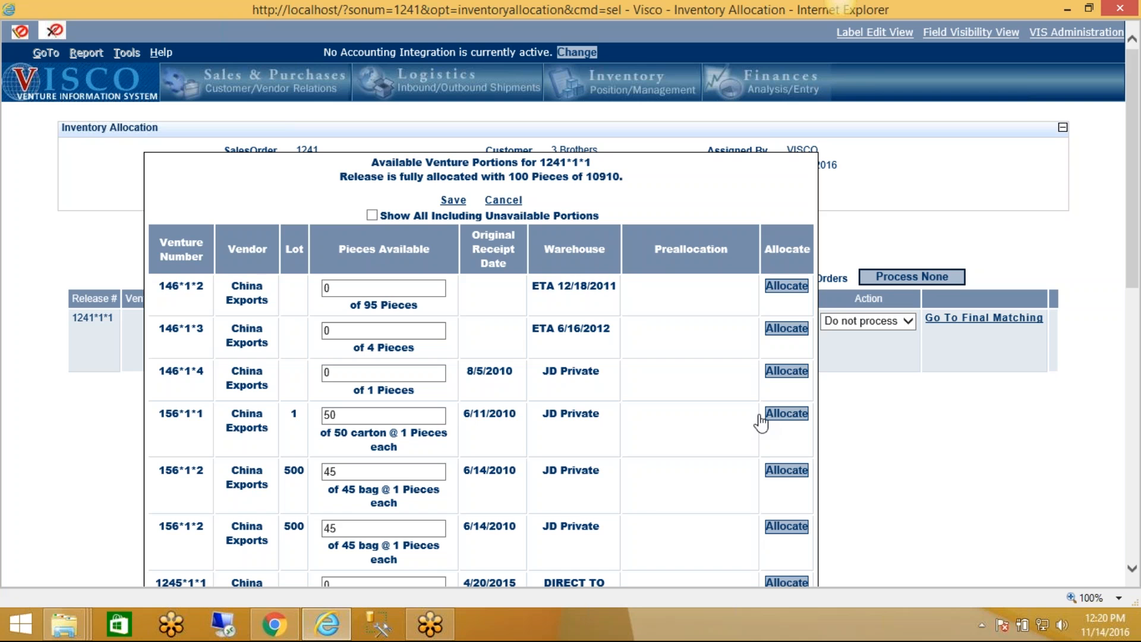
Check the allocated portion in the venture list and save the allocation for release 1241*1*1.
{"action": "scroll", "coordinate": [598, 384], "scroll_direction": "down", "scroll_amount": 10}
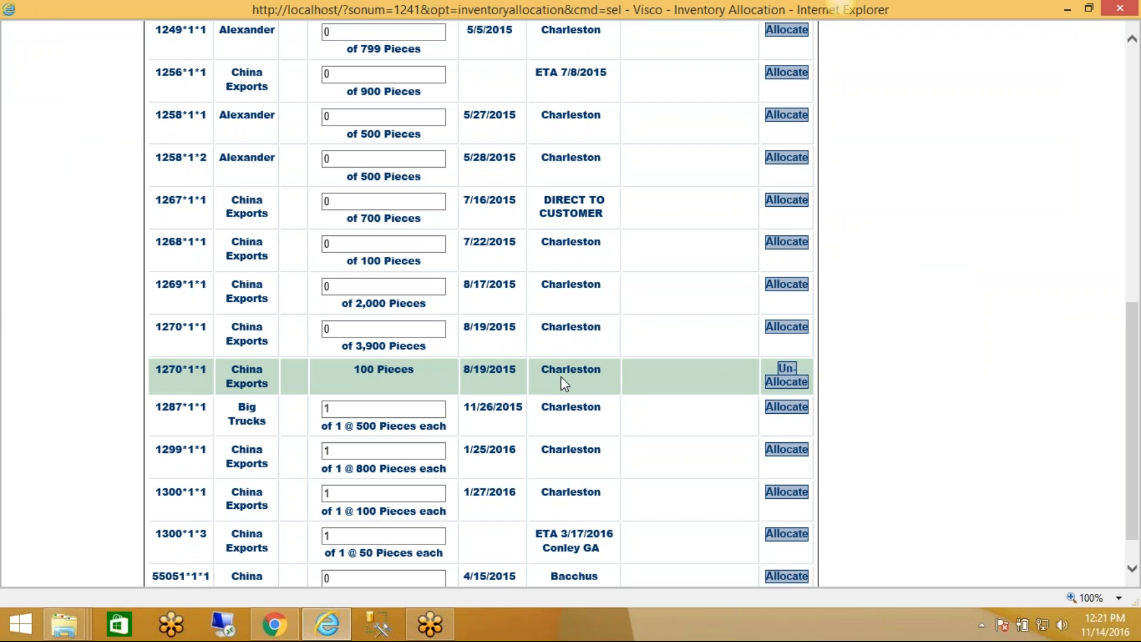
{"action": "scroll", "coordinate": [600, 382], "scroll_direction": "down", "scroll_amount": 1}
{"action": "scroll", "coordinate": [600, 382], "scroll_direction": "up", "scroll_amount": 12}
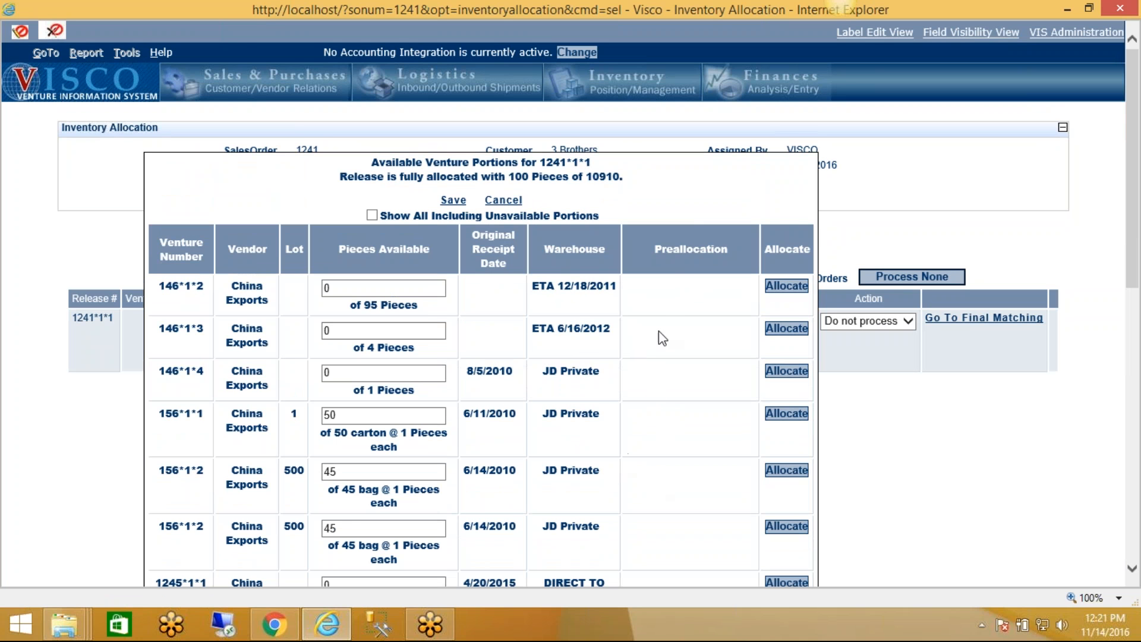
{"action": "scroll", "coordinate": [673, 439], "scroll_direction": "down", "scroll_amount": 3}
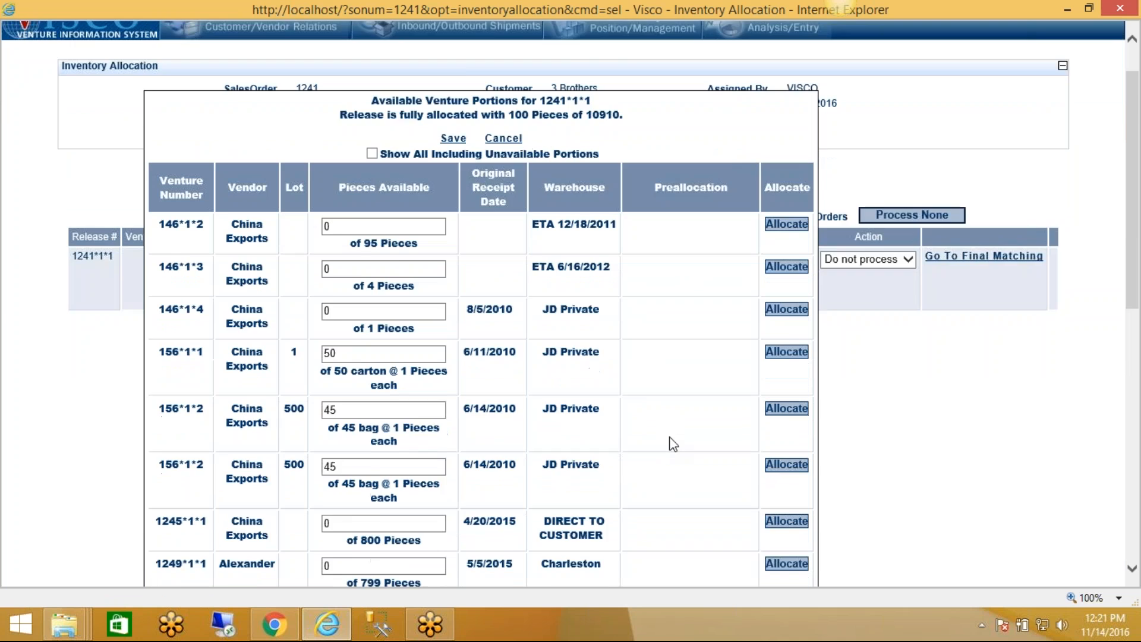
{"action": "scroll", "coordinate": [668, 430], "scroll_direction": "up", "scroll_amount": 2}
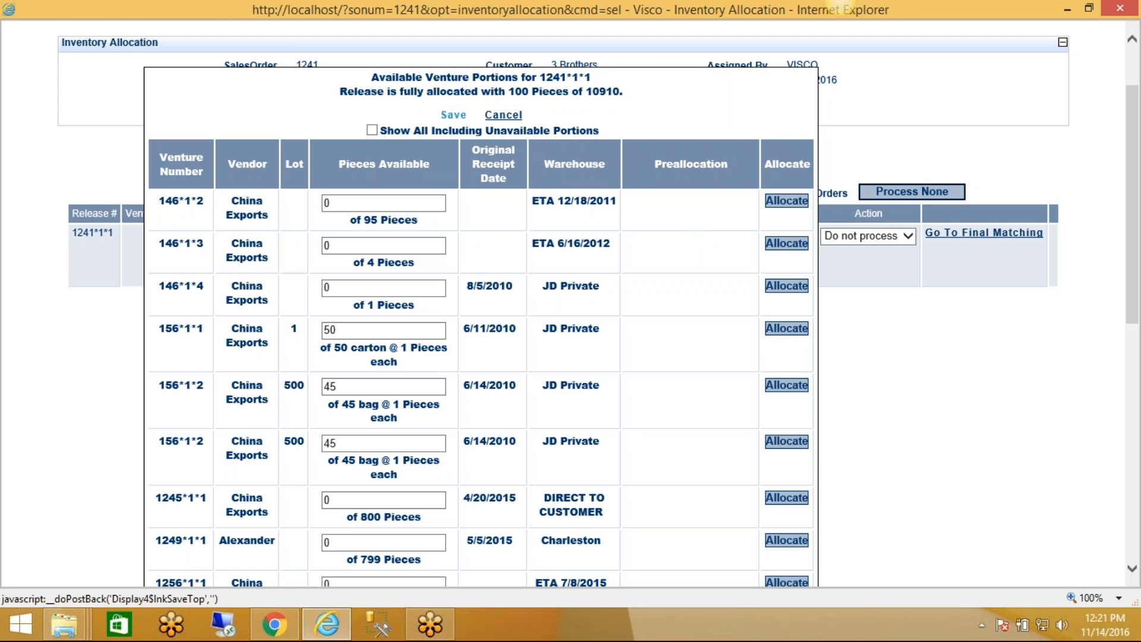
{"action": "left_click", "coordinate": [453, 115]}
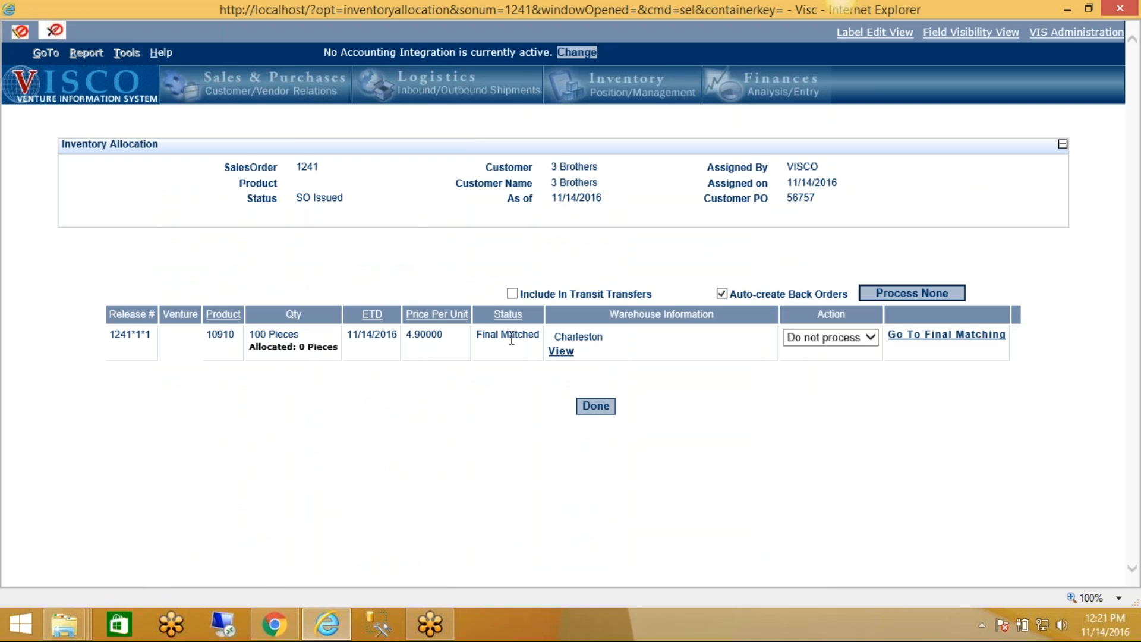
Process release 1241*1*1 with the Release action, without creating a delivery for new releases.
{"action": "left_click_drag", "start_coordinate": [539, 335], "coordinate": [481, 337]}
{"action": "left_click", "coordinate": [794, 343]}
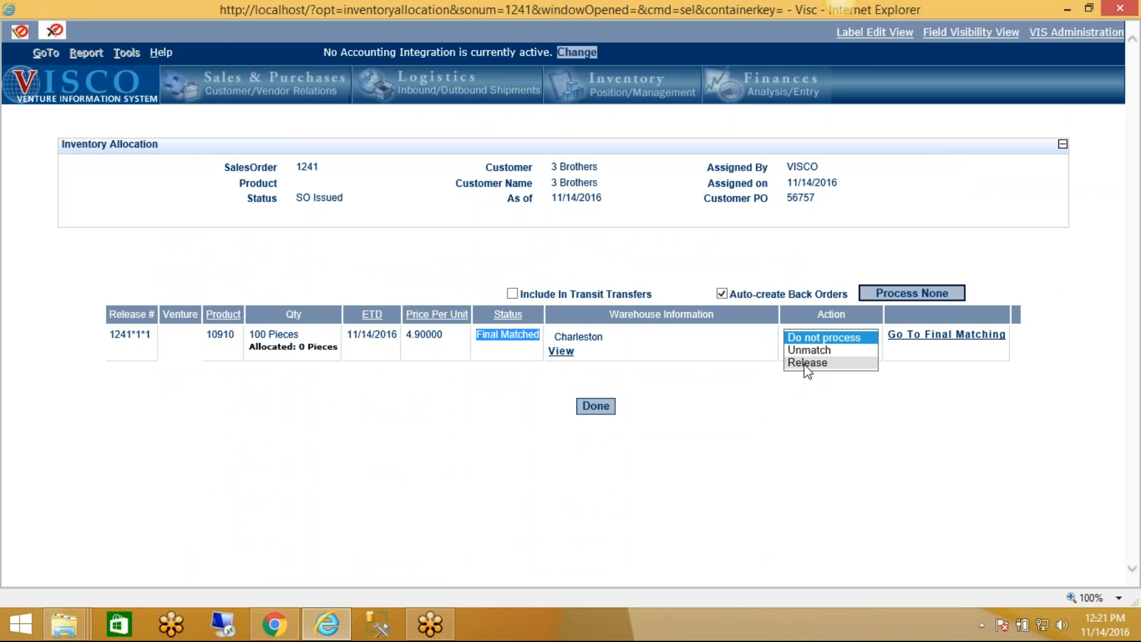
{"action": "left_click", "coordinate": [805, 364]}
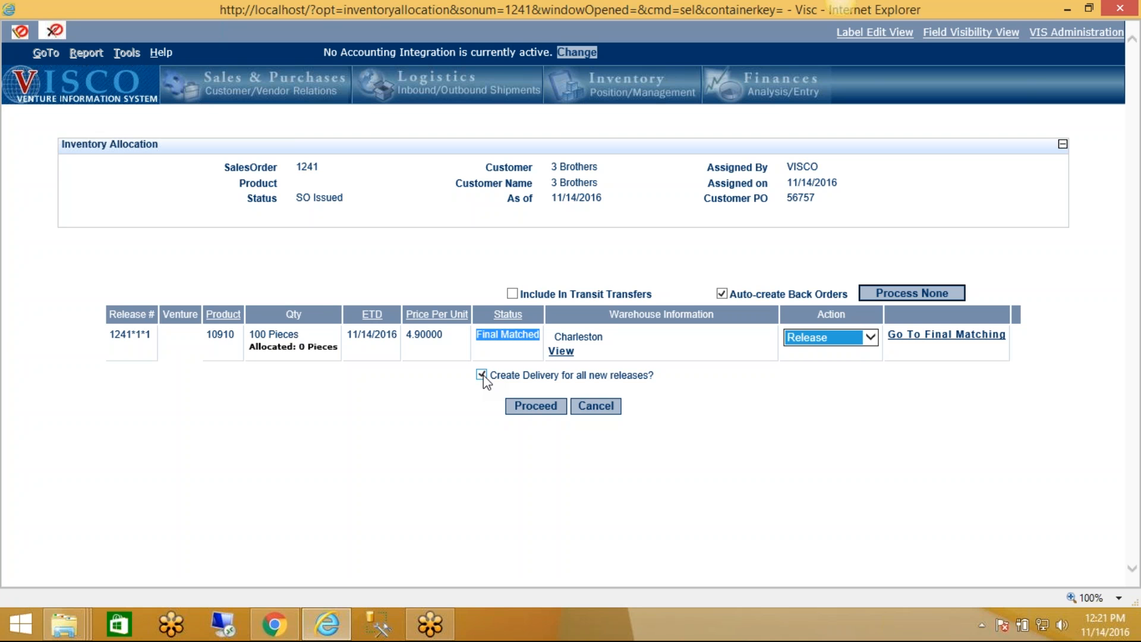
{"action": "left_click", "coordinate": [482, 375]}
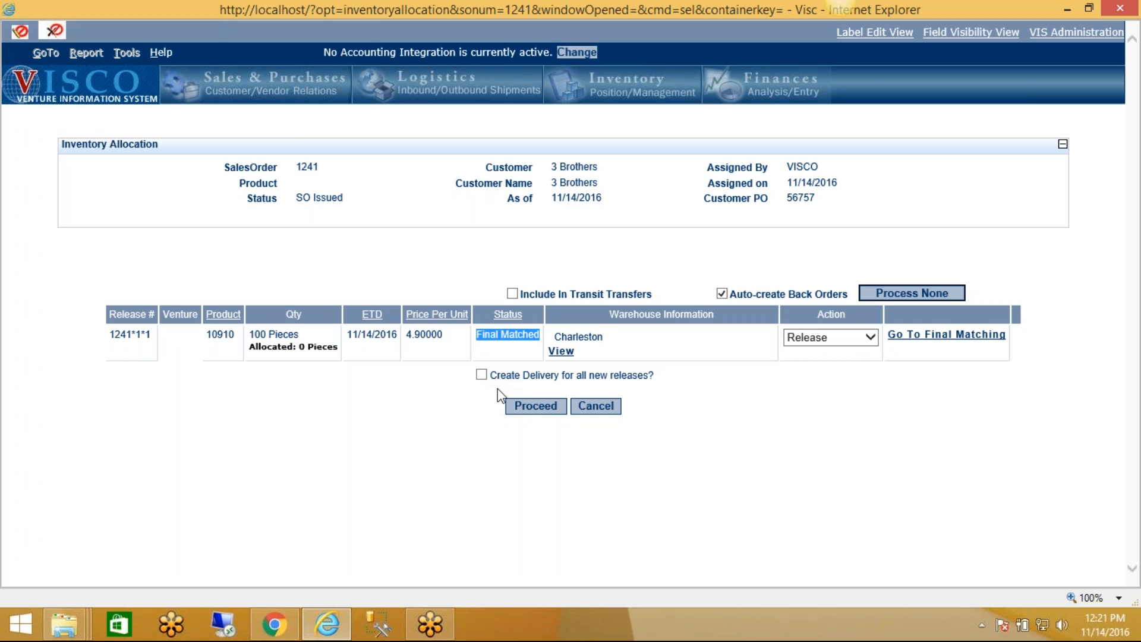
{"action": "left_click", "coordinate": [535, 406]}
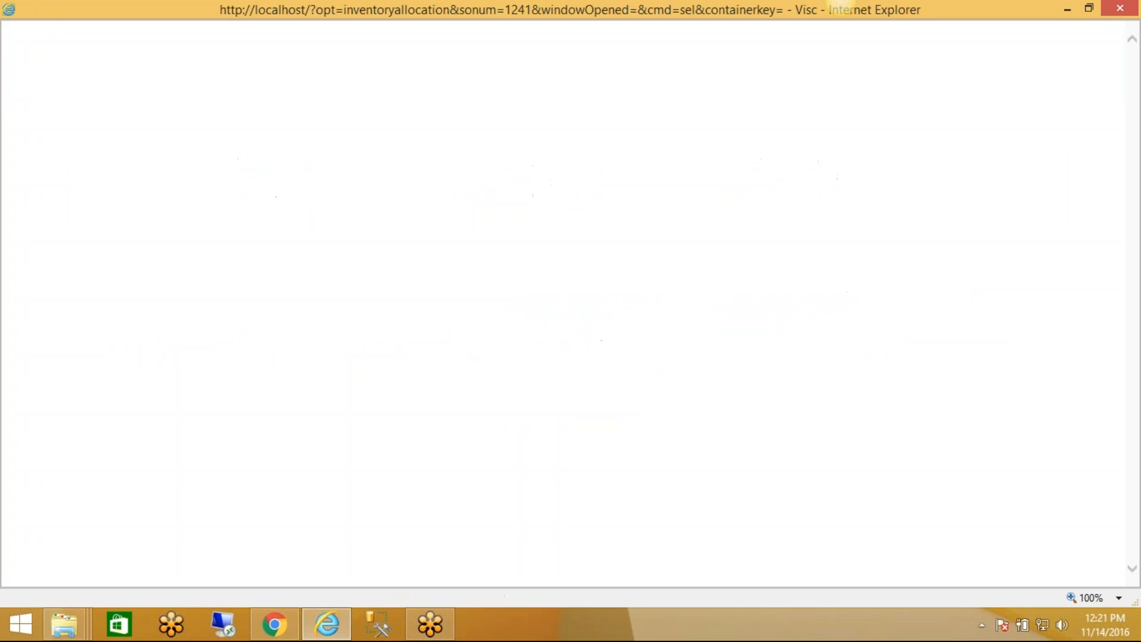
{"action": "left_click", "coordinate": [586, 408]}
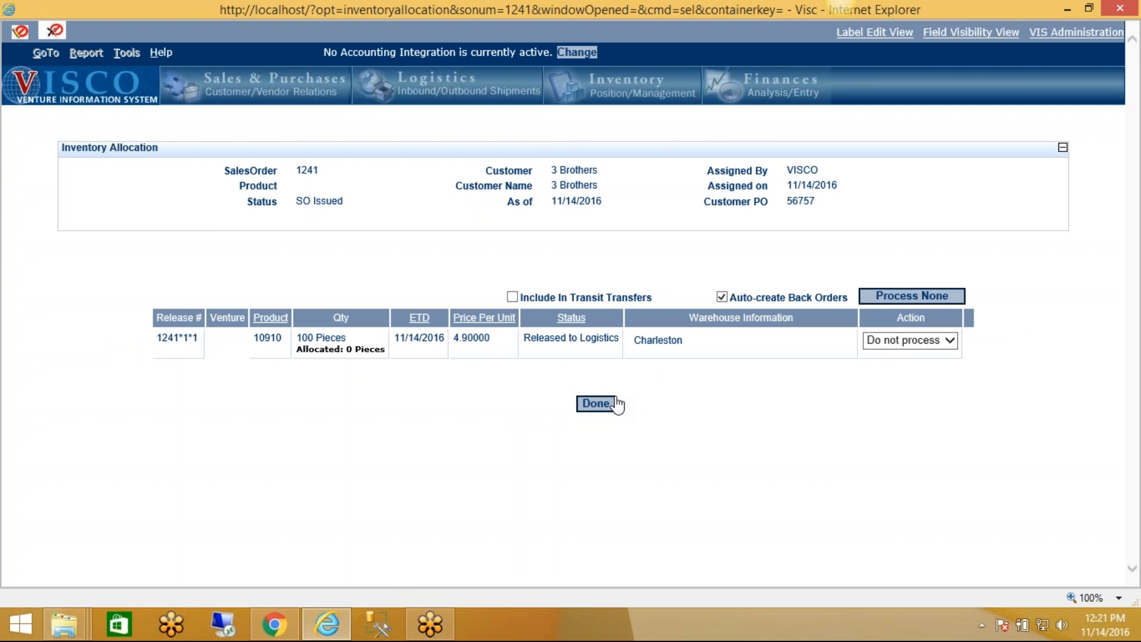
Start a new delivery from Delivery Maintenance in Logistics.
{"action": "left_click", "coordinate": [445, 72]}
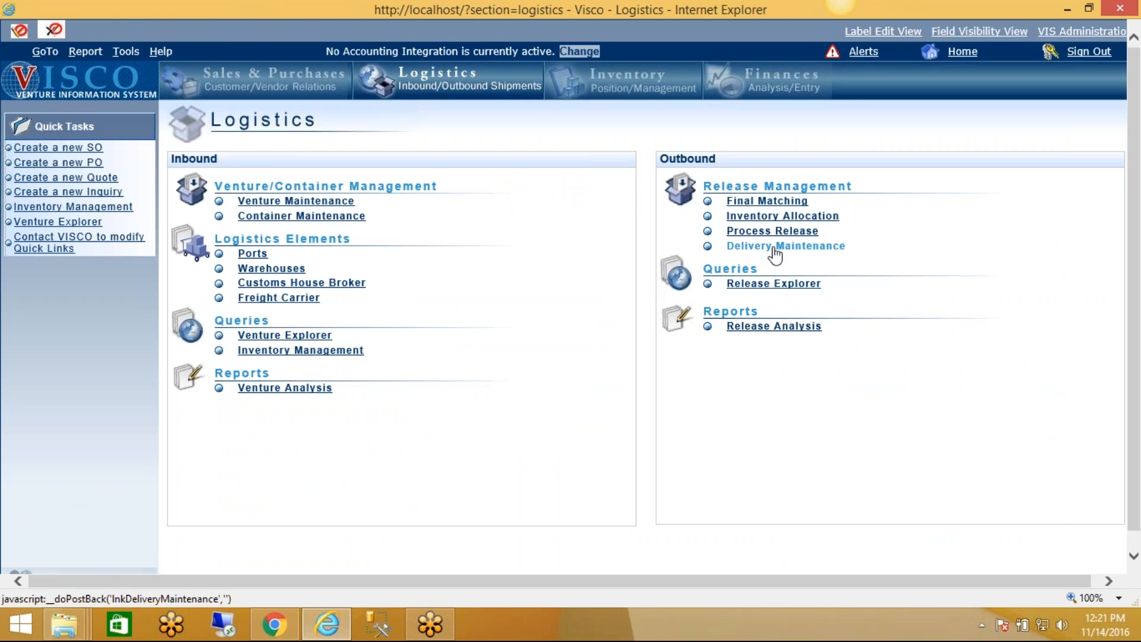
{"action": "left_click", "coordinate": [775, 254]}
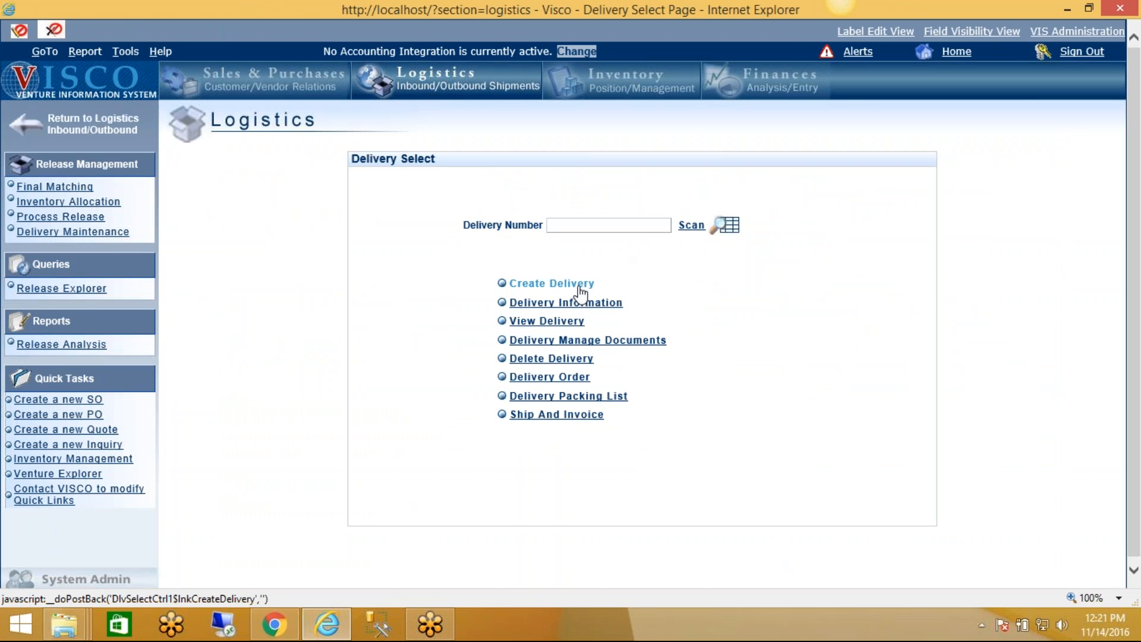
{"action": "left_click", "coordinate": [580, 292]}
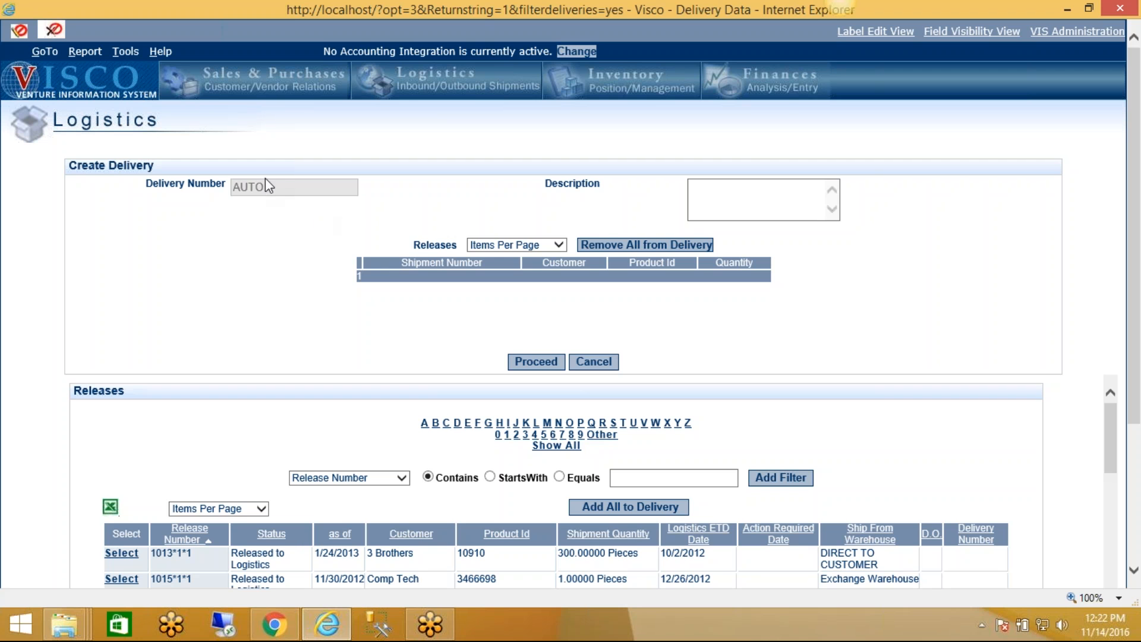
Sort the releases by as-of date, newest first, and create the delivery with release 1241*1*1.
{"action": "scroll", "coordinate": [262, 216], "scroll_direction": "down", "scroll_amount": 3}
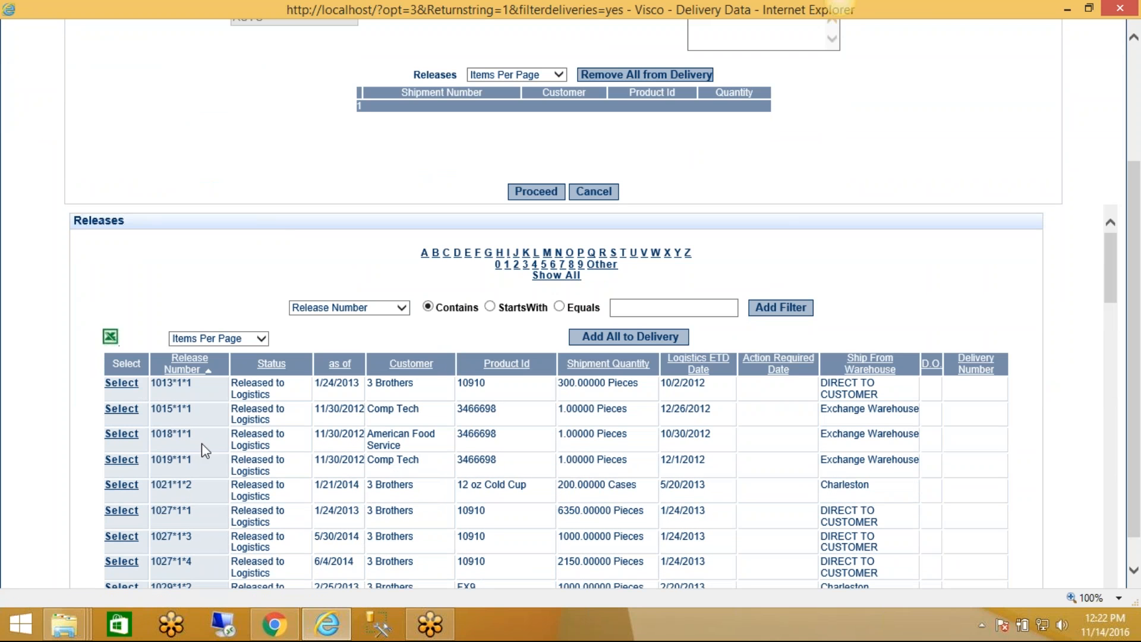
{"action": "triple_click", "coordinate": [277, 396]}
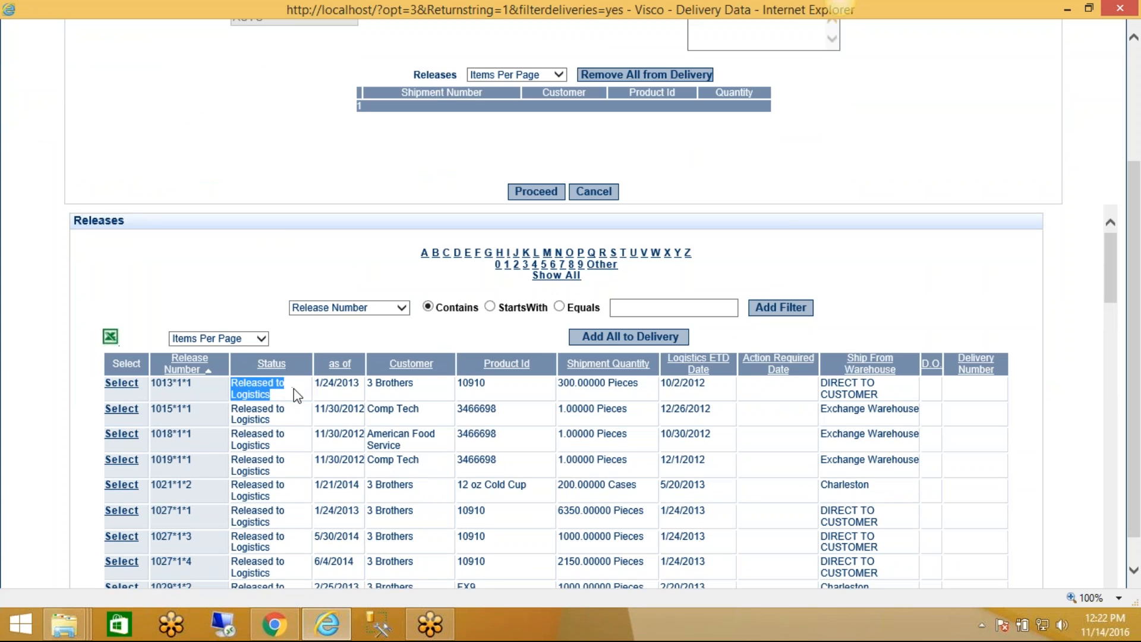
{"action": "left_click", "coordinate": [334, 364]}
{"action": "scroll", "coordinate": [360, 387], "scroll_direction": "down", "scroll_amount": 2}
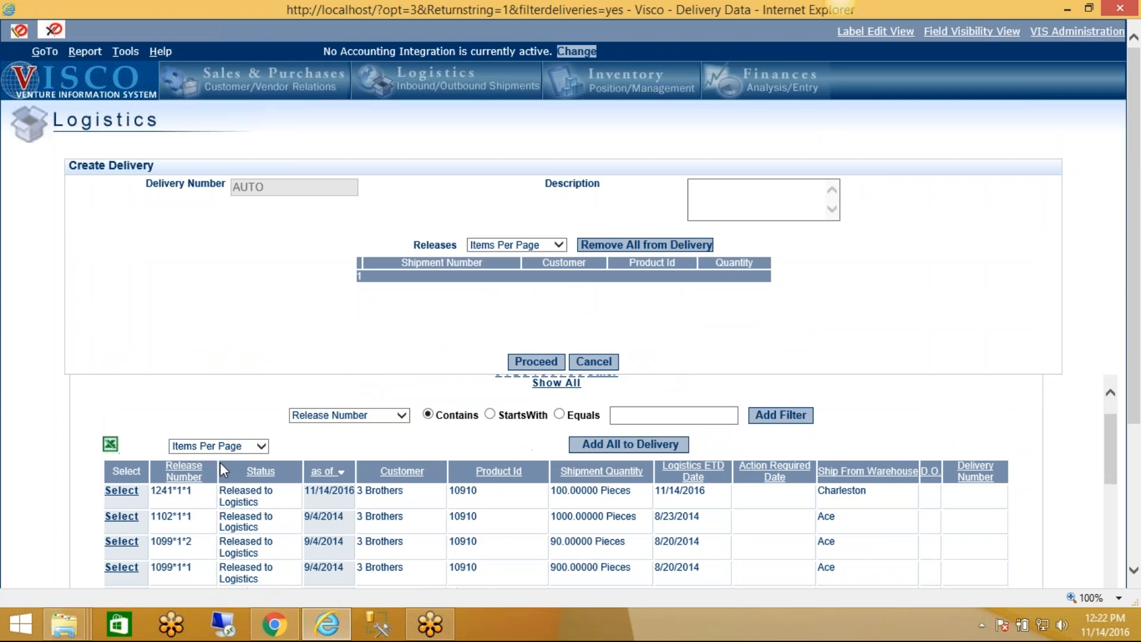
{"action": "left_click", "coordinate": [121, 491]}
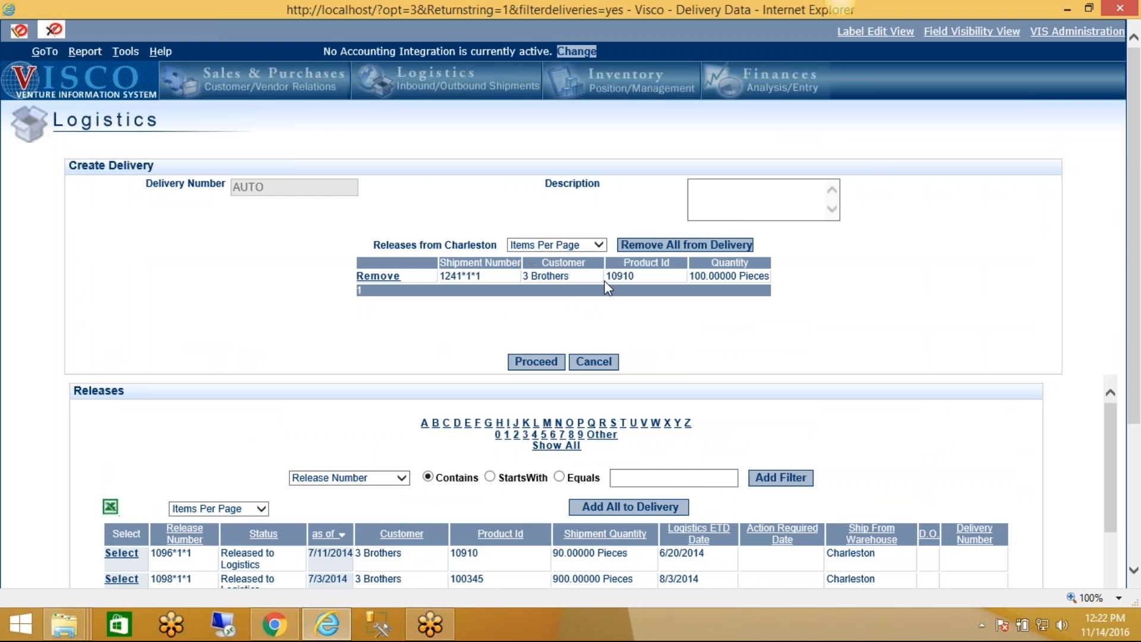
{"action": "scroll", "coordinate": [558, 302], "scroll_direction": "down", "scroll_amount": 3}
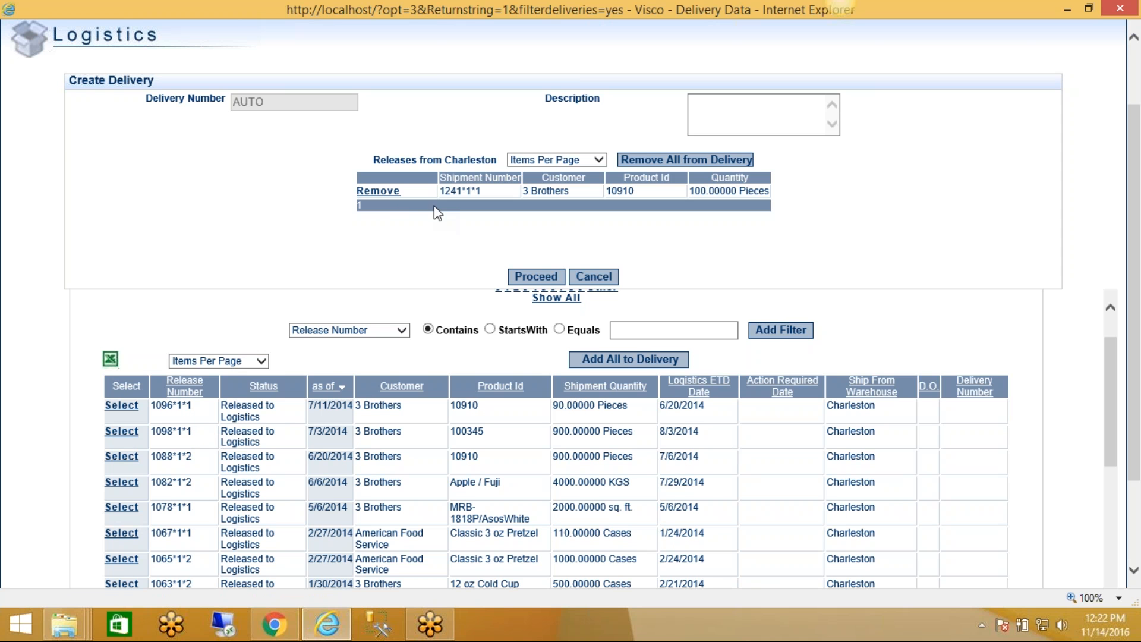
{"action": "left_click", "coordinate": [523, 278]}
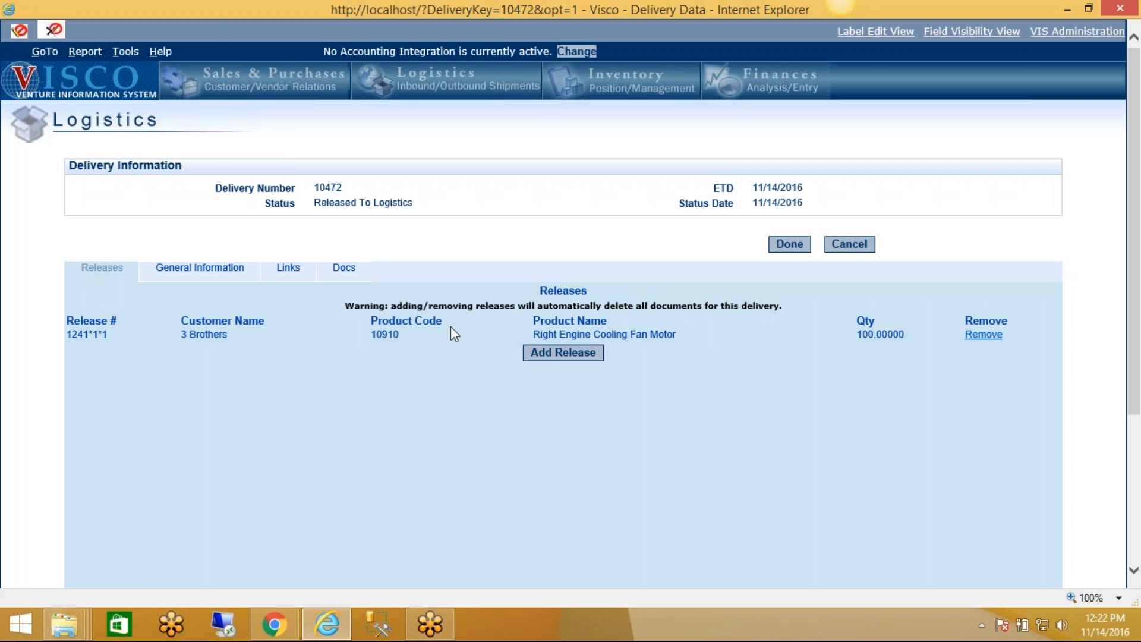
Review the new delivery's general information and generate its Route Planning document.
{"action": "left_click", "coordinate": [241, 276]}
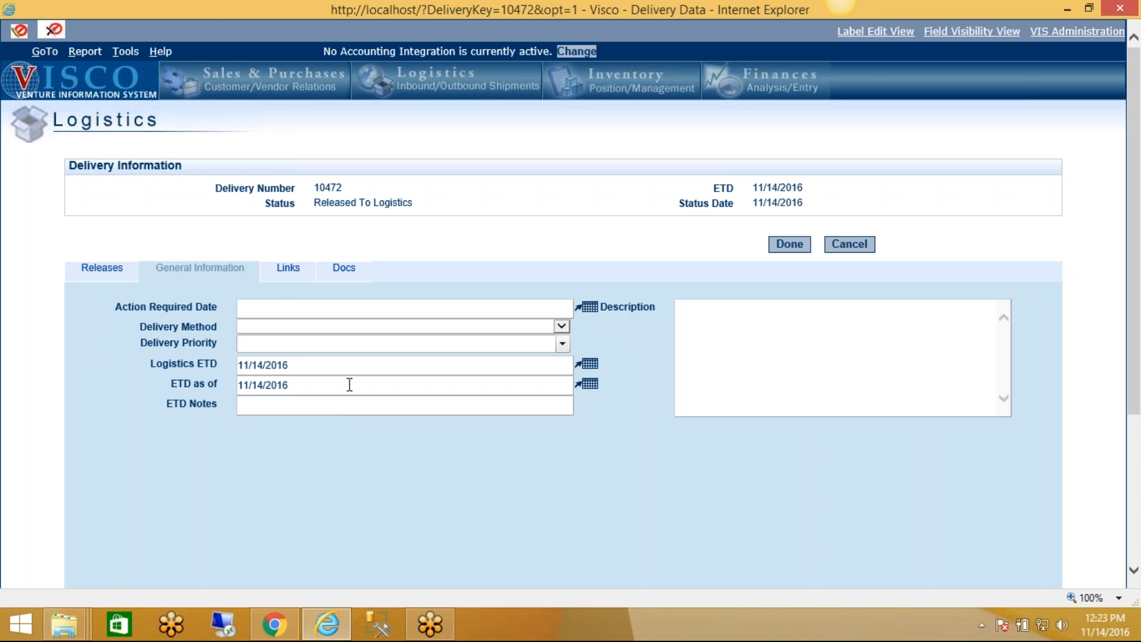
{"action": "left_click", "coordinate": [276, 273]}
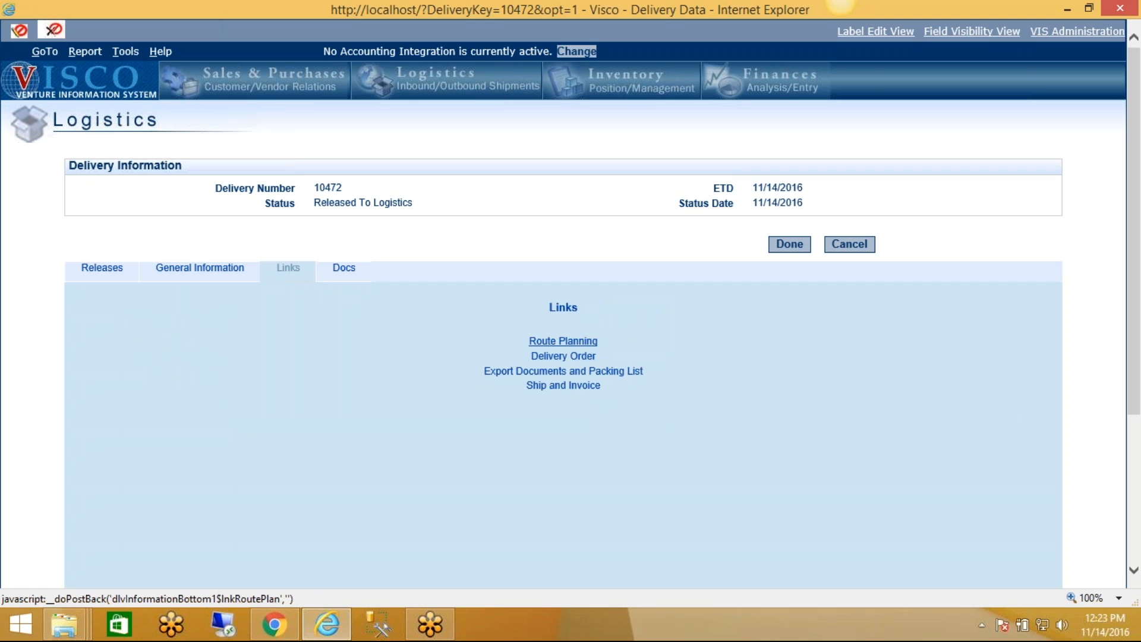
{"action": "left_click", "coordinate": [563, 340]}
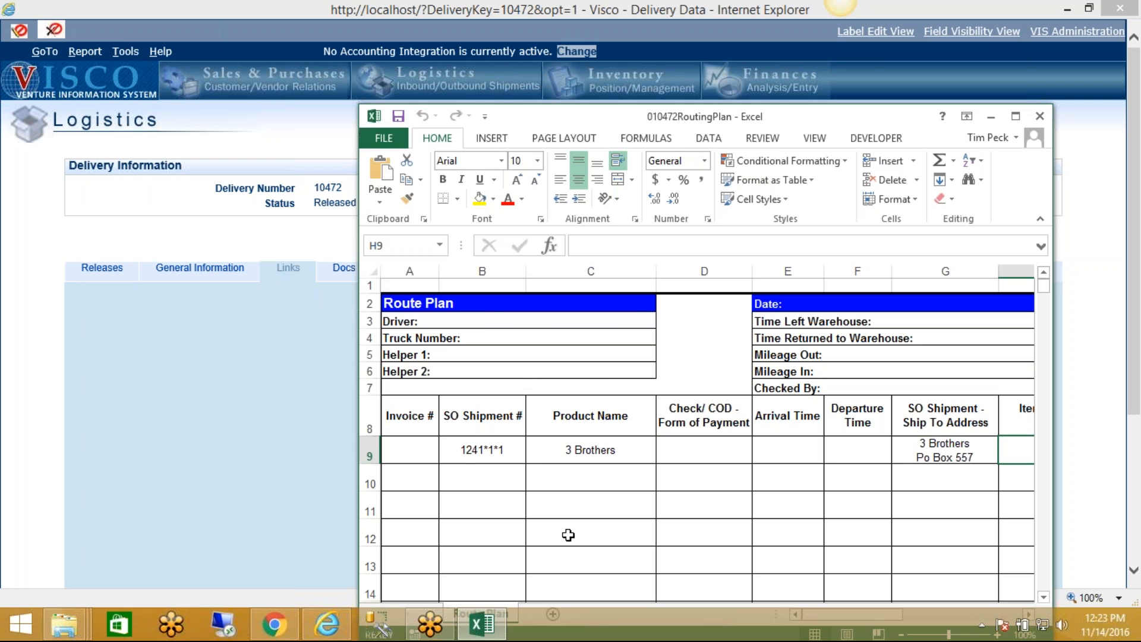
Review the release line and blank entry rows of the generated Route Plan in Excel, then close the workbook.
{"action": "left_click", "coordinate": [1016, 116]}
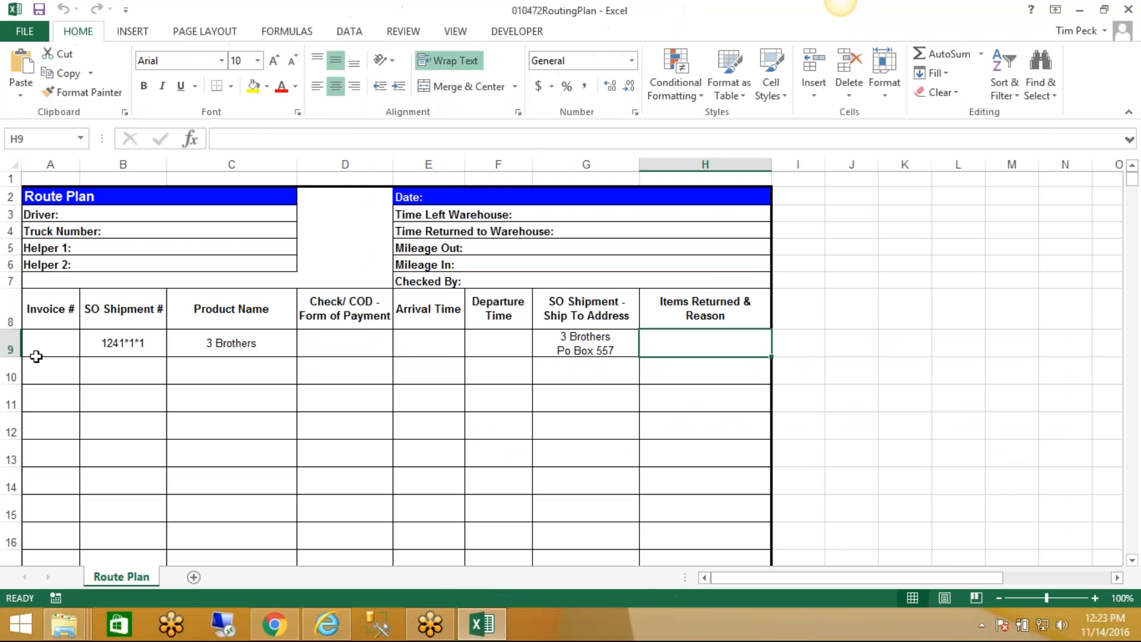
{"action": "left_click", "coordinate": [10, 349]}
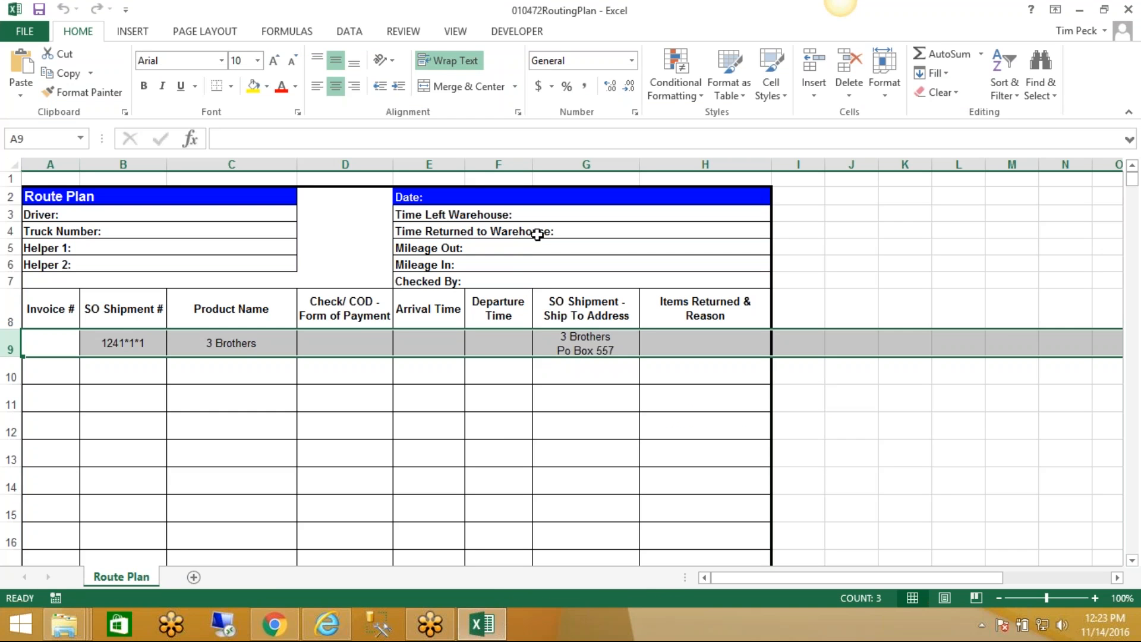
{"action": "scroll", "coordinate": [530, 280], "scroll_direction": "down", "scroll_amount": 5}
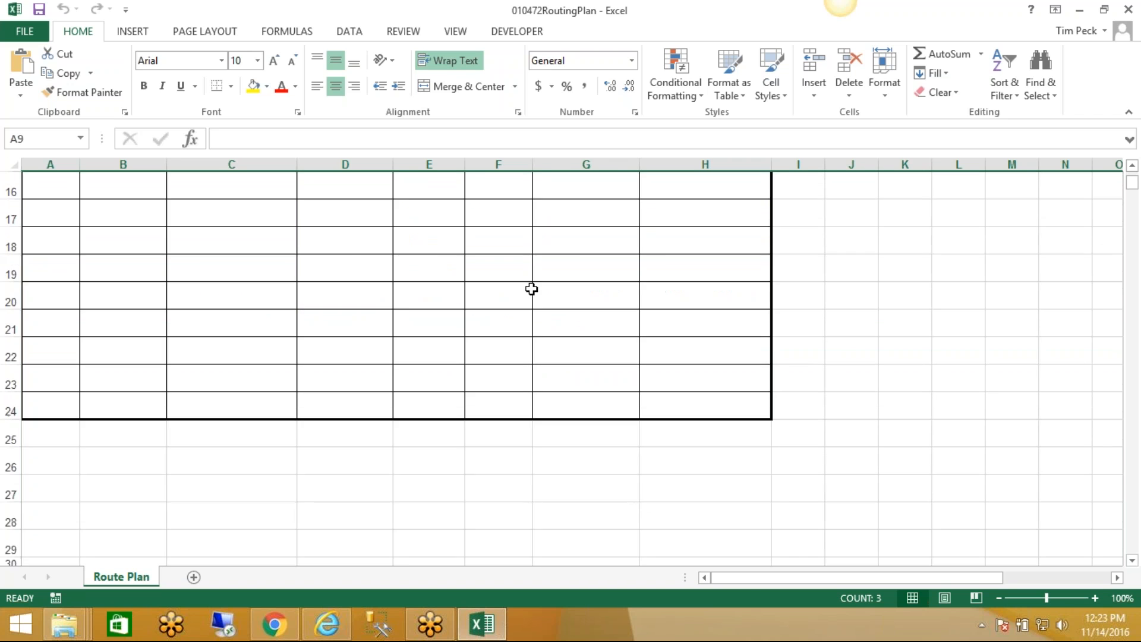
{"action": "scroll", "coordinate": [540, 333], "scroll_direction": "up", "scroll_amount": 5}
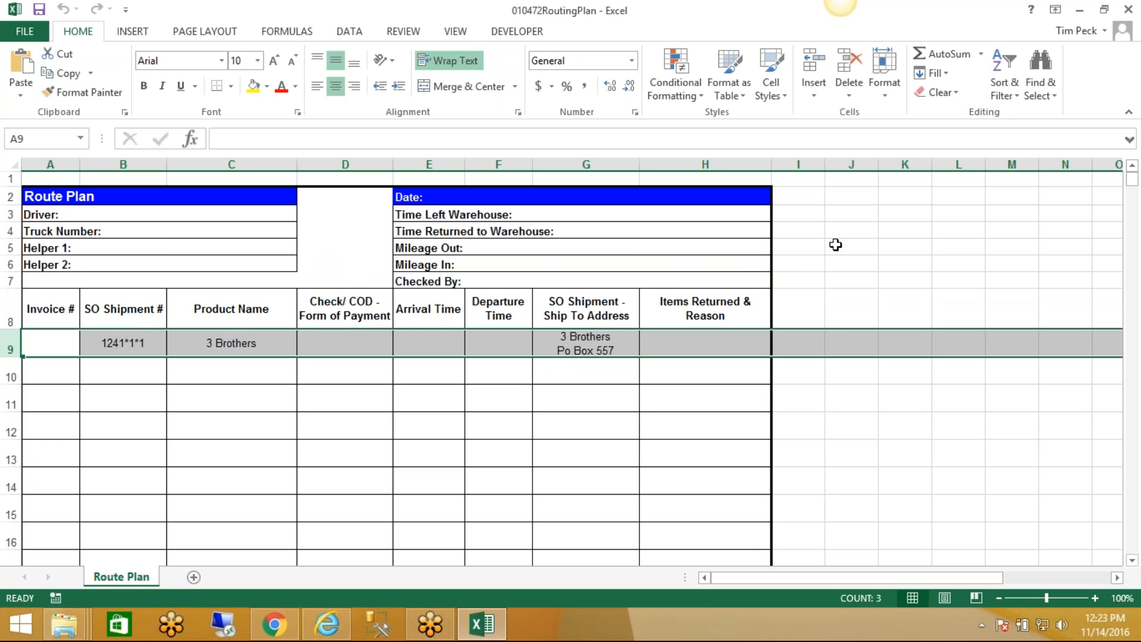
{"action": "left_click", "coordinate": [1129, 9]}
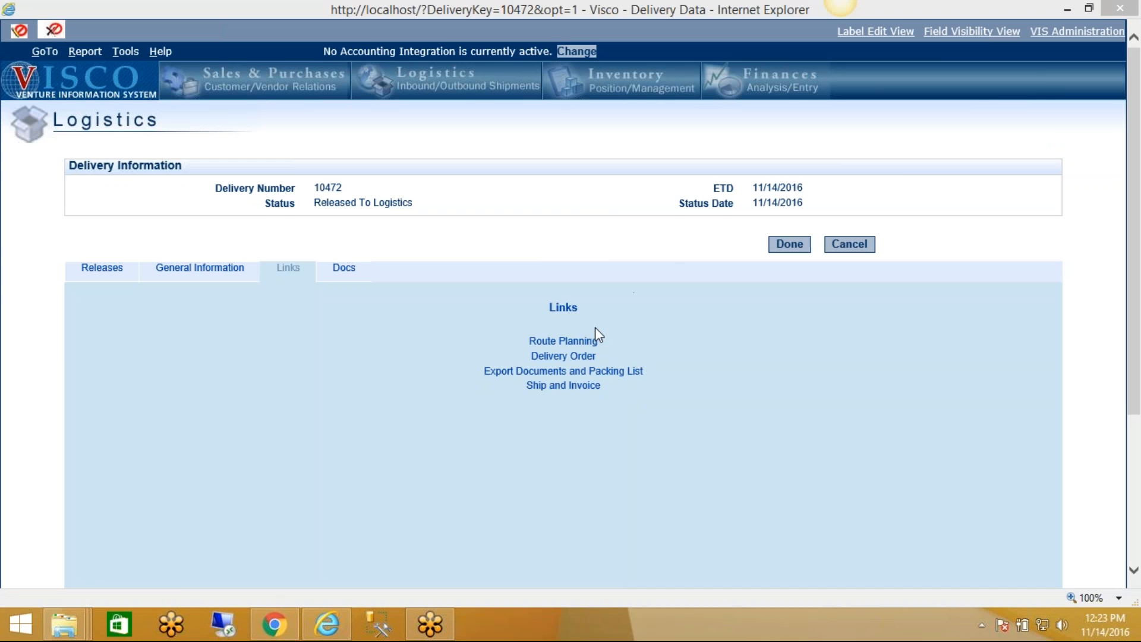
Create a Delivery Order for the delivery in VISCO with Hoyer as freight carrier, and generate its document.
{"action": "left_click", "coordinate": [578, 358]}
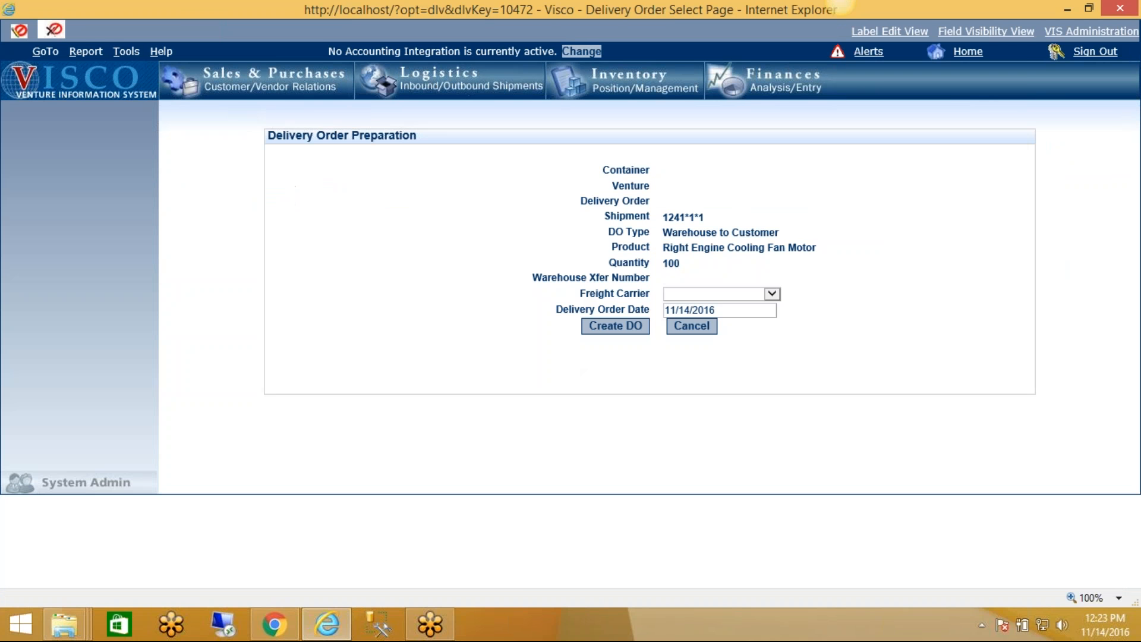
{"action": "left_click", "coordinate": [674, 297]}
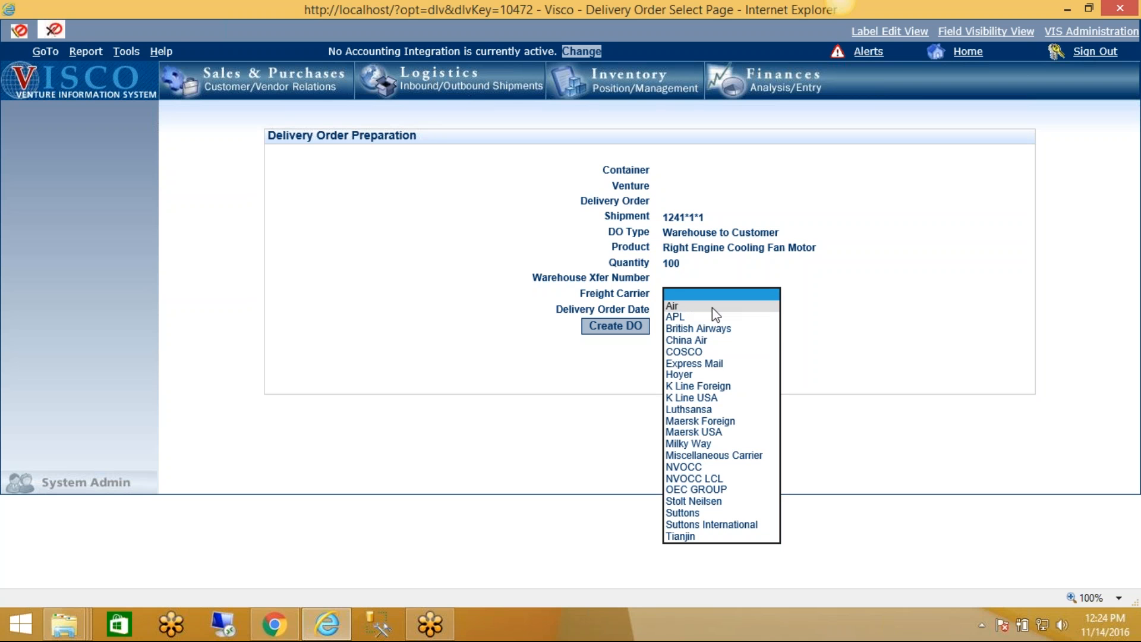
{"action": "left_click", "coordinate": [701, 374]}
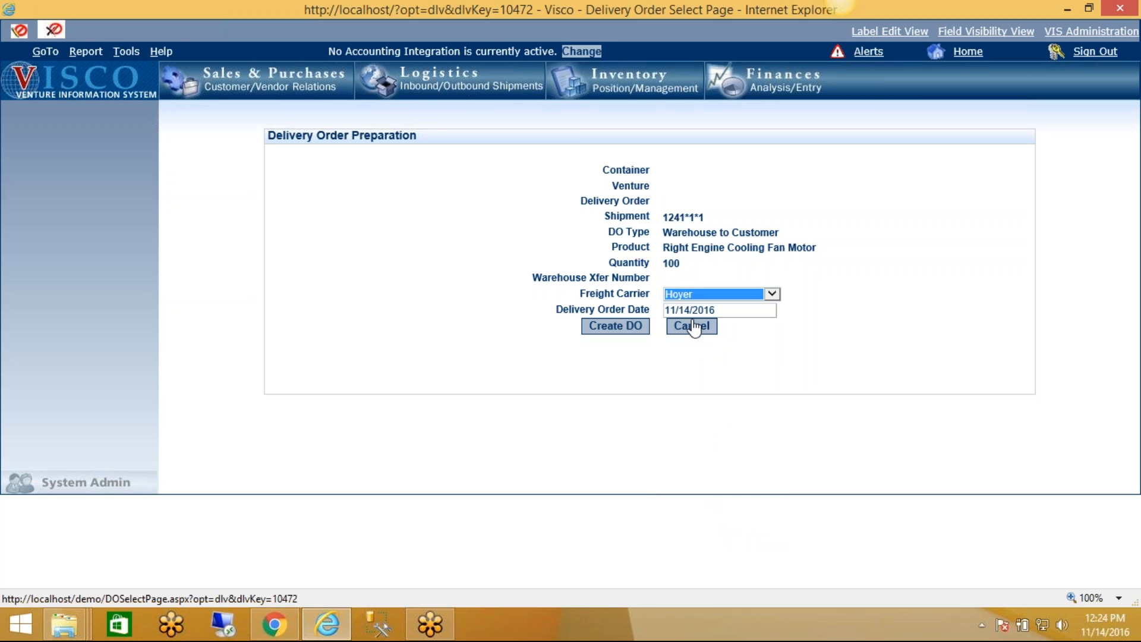
{"action": "left_click", "coordinate": [613, 330]}
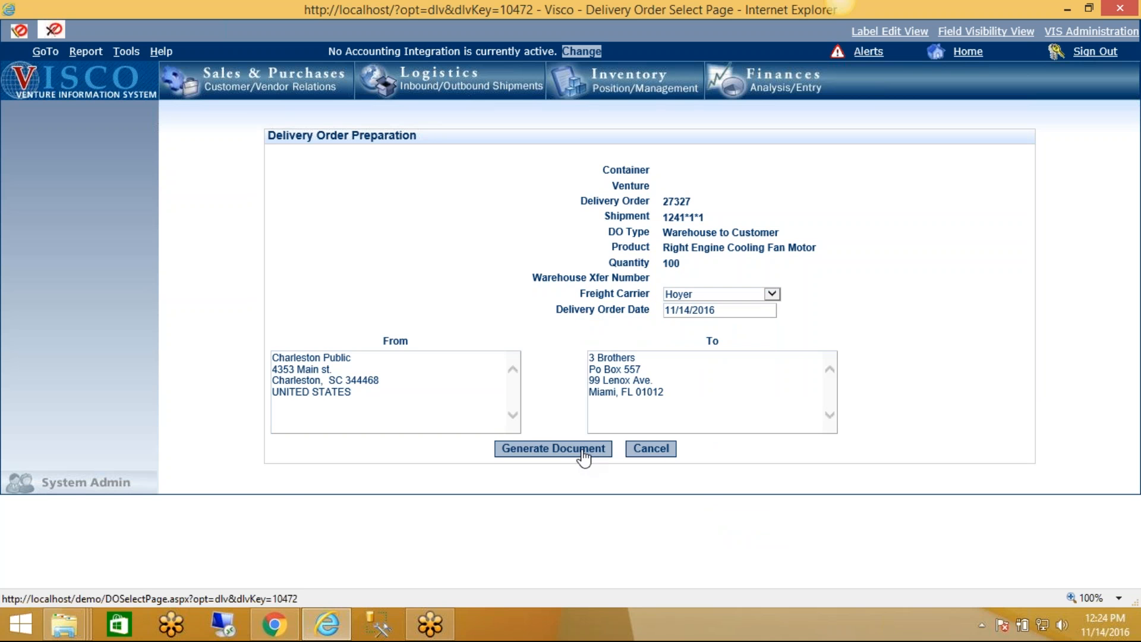
{"action": "left_click", "coordinate": [584, 454]}
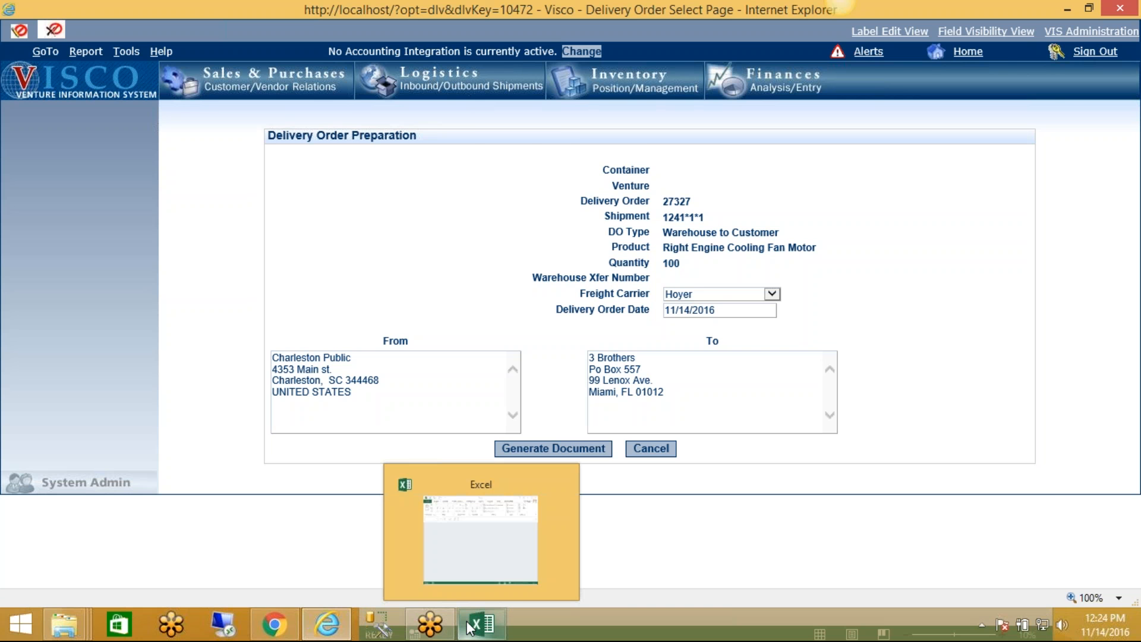
Open the generated delivery order workbook in Excel, widen column J to fit the date, and review the whole Bill of Lading sheet.
{"action": "left_click", "coordinate": [474, 534]}
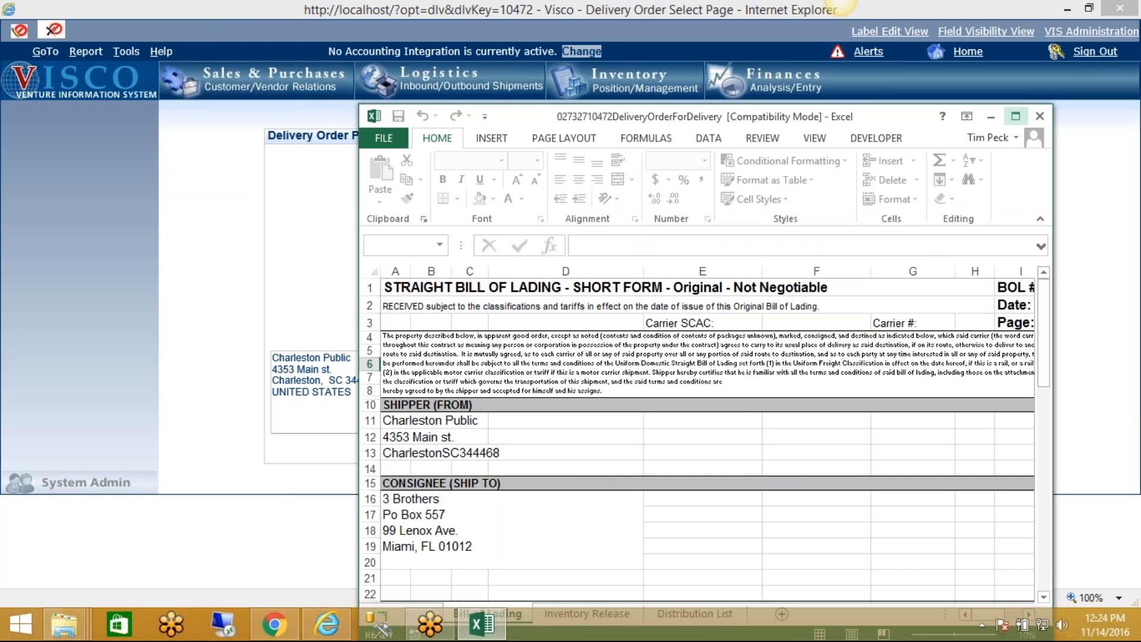
{"action": "left_click", "coordinate": [1016, 116]}
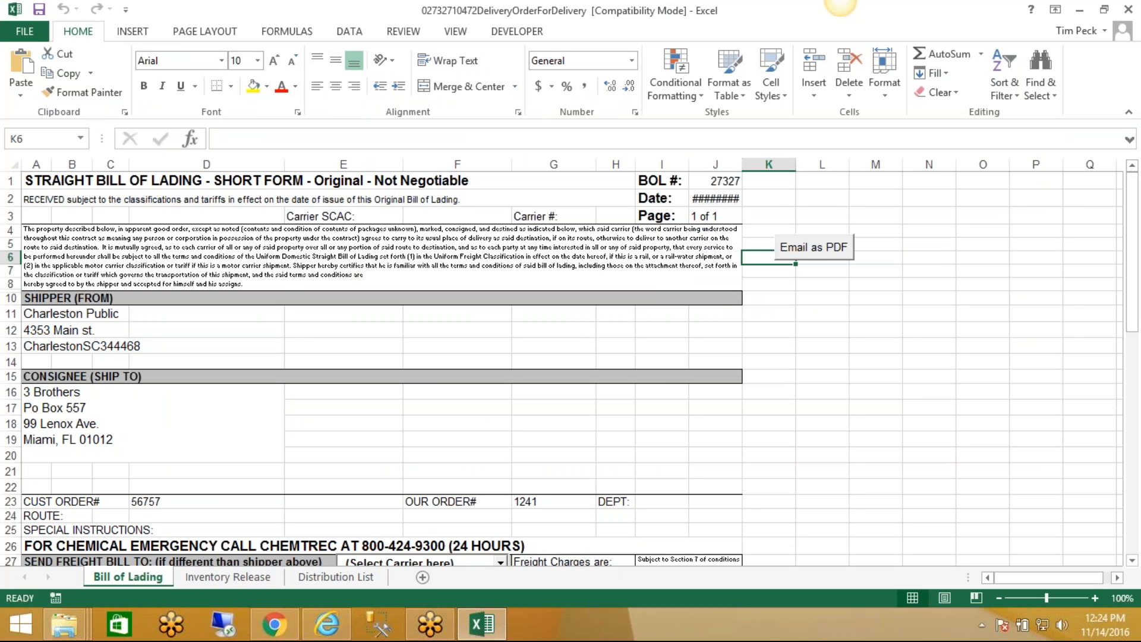
{"action": "left_click_drag", "start_coordinate": [742, 164], "coordinate": [747, 164]}
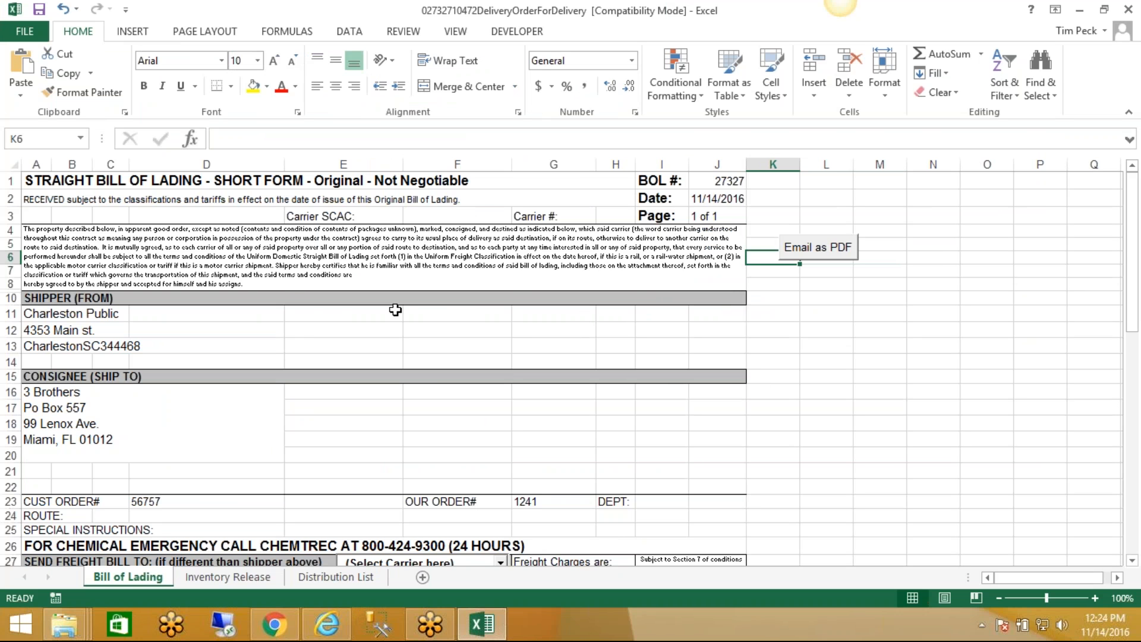
{"action": "scroll", "coordinate": [316, 315], "scroll_direction": "down", "scroll_amount": 1}
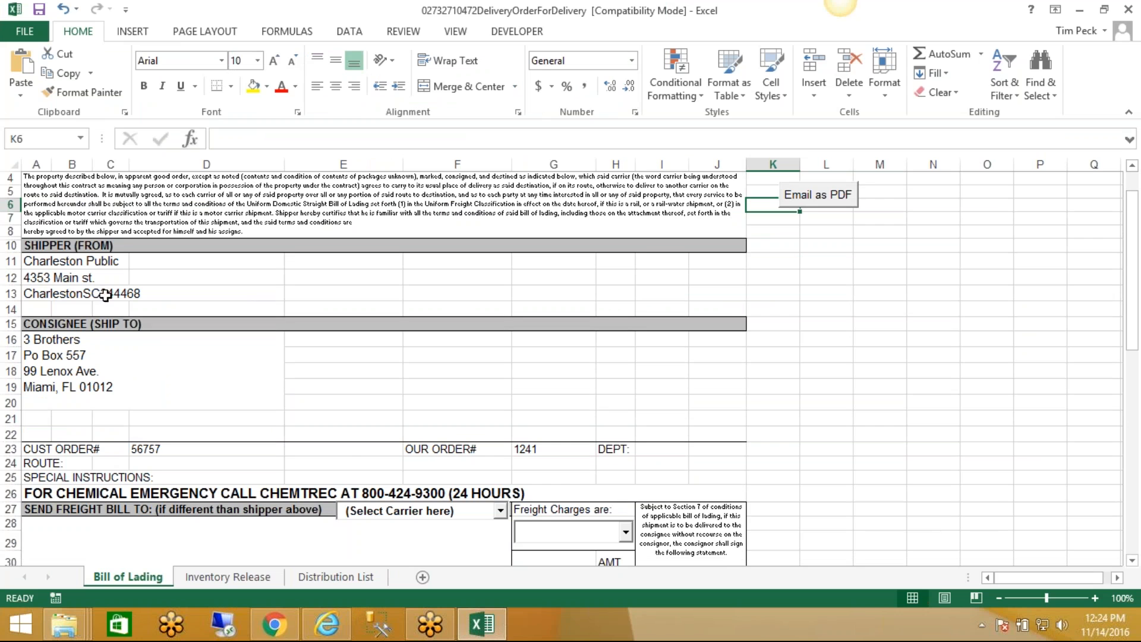
{"action": "scroll", "coordinate": [108, 374], "scroll_direction": "down", "scroll_amount": 3}
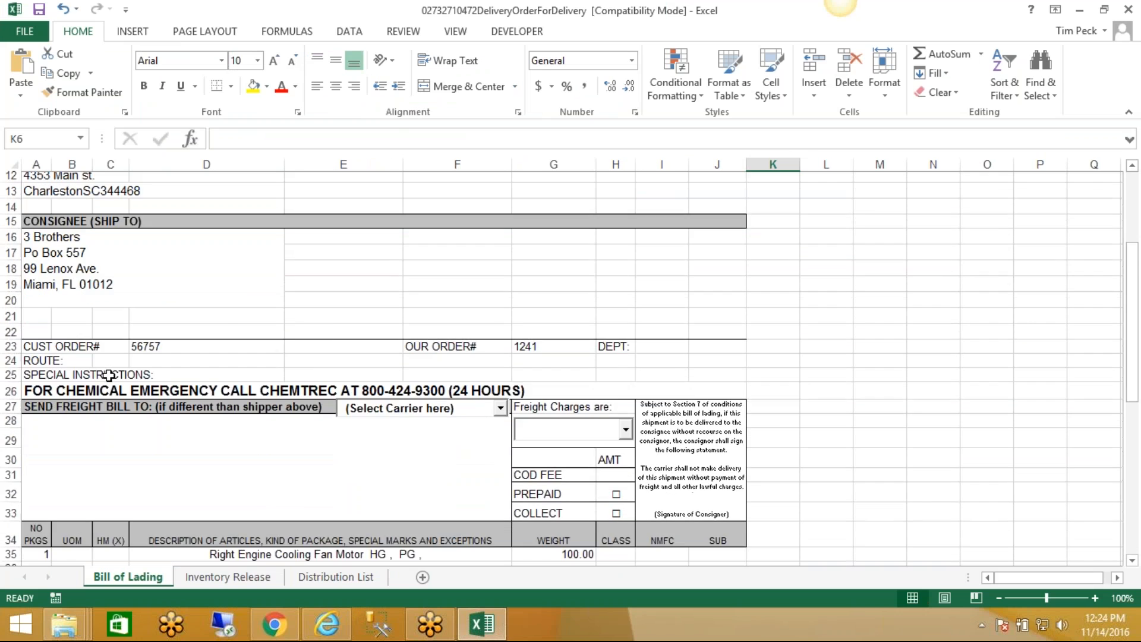
{"action": "scroll", "coordinate": [108, 374], "scroll_direction": "down", "scroll_amount": 1}
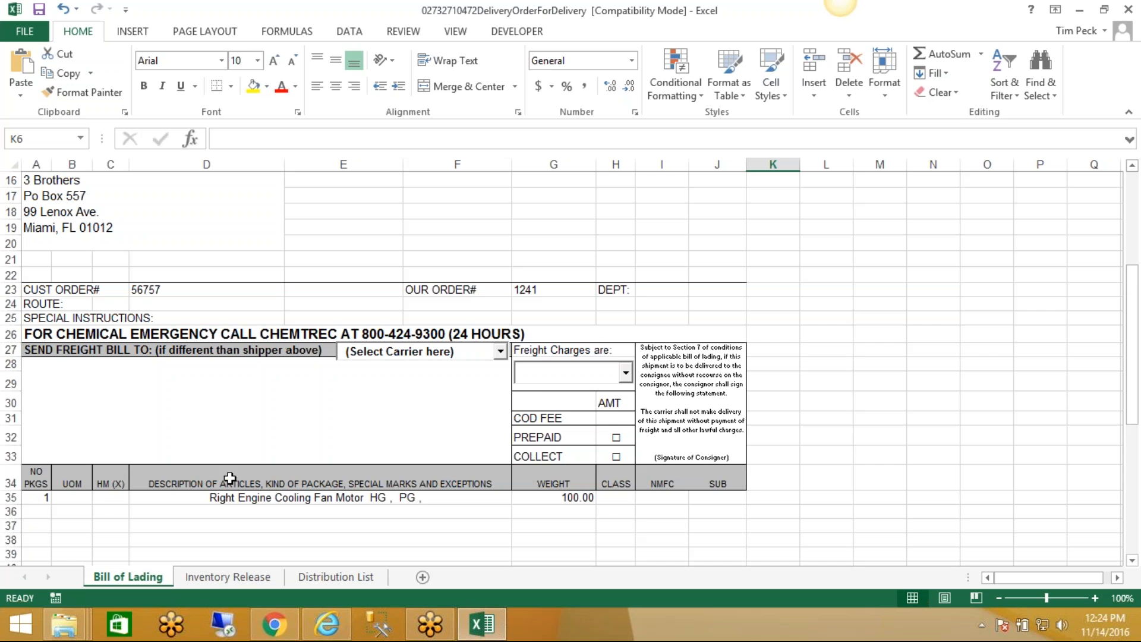
{"action": "scroll", "coordinate": [229, 477], "scroll_direction": "down", "scroll_amount": 6}
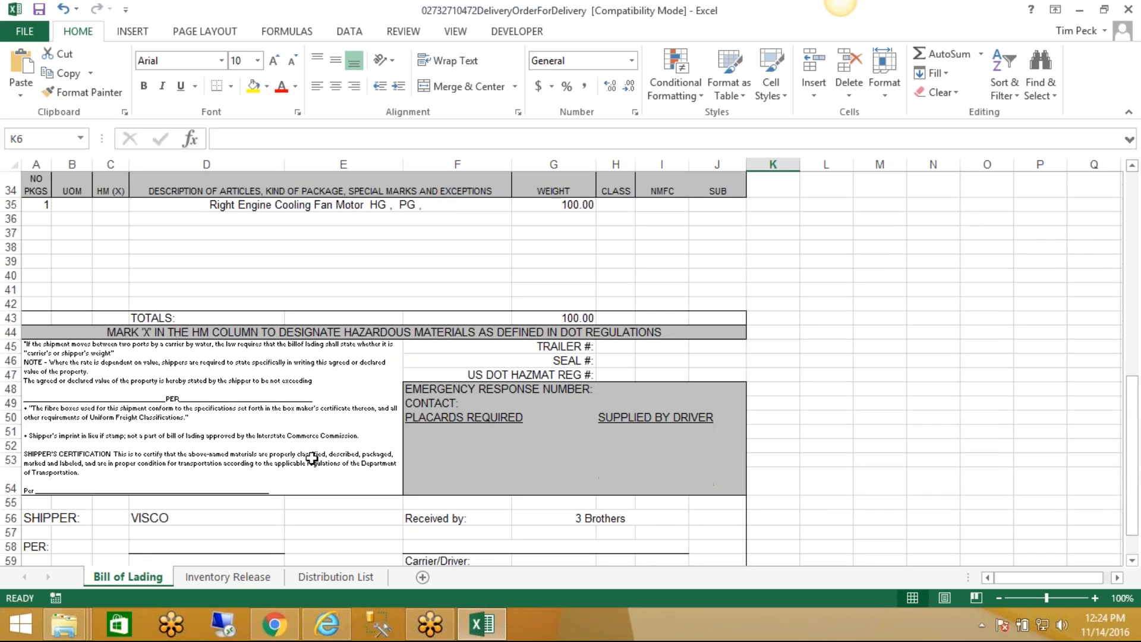
{"action": "scroll", "coordinate": [311, 458], "scroll_direction": "down", "scroll_amount": 1}
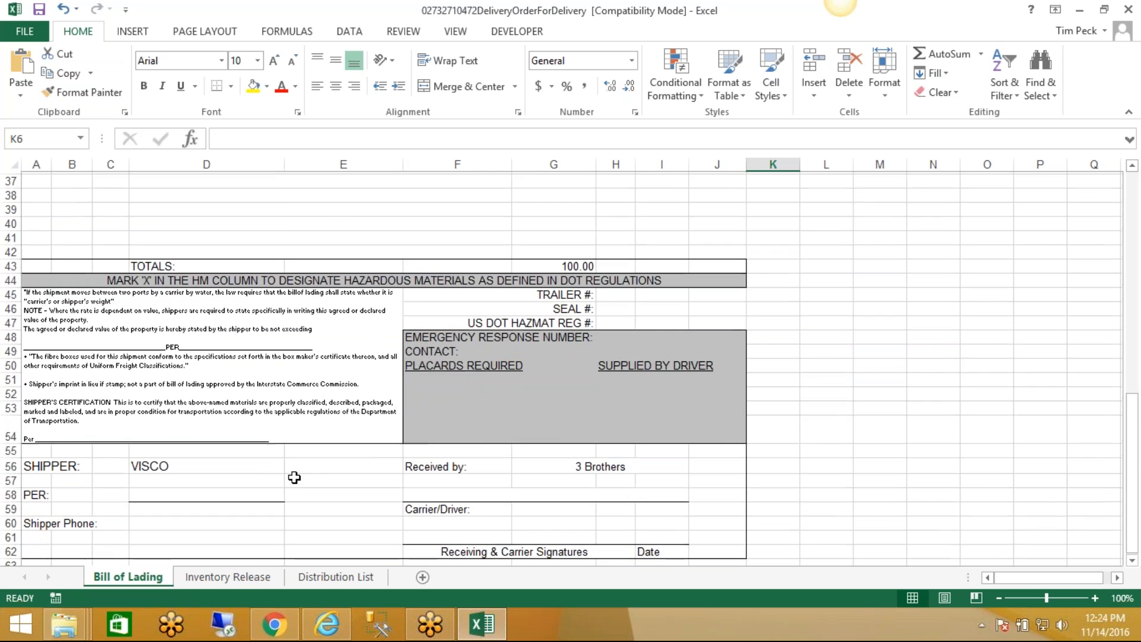
{"action": "scroll", "coordinate": [294, 477], "scroll_direction": "up", "scroll_amount": 12}
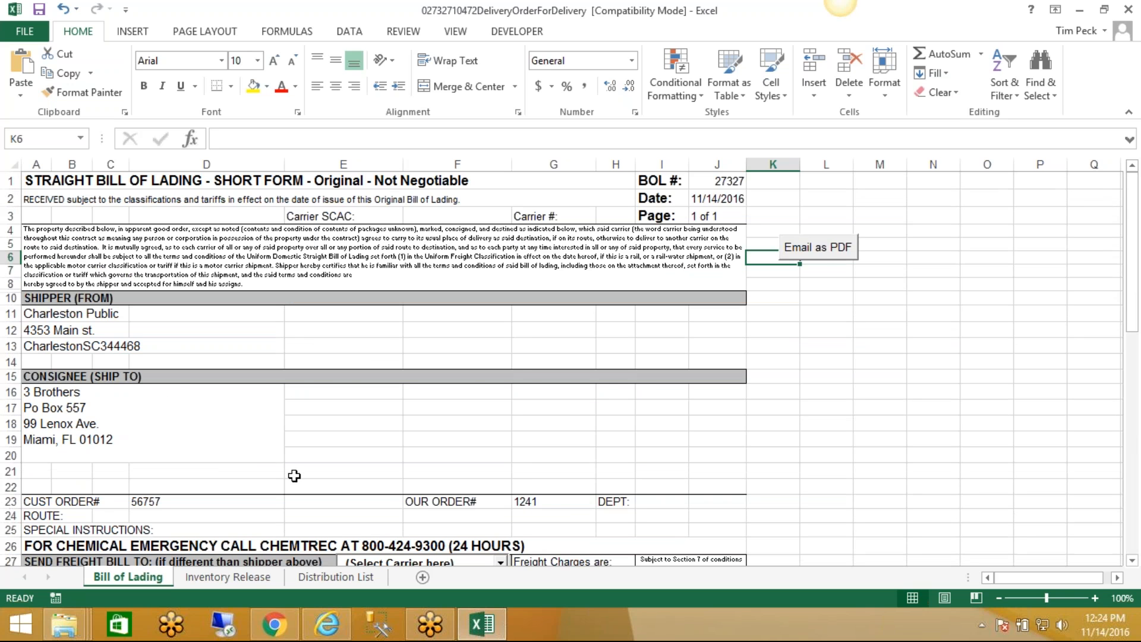
Examine the product line, pickup details and special instructions on the Inventory Release sheet, and close the workbook.
{"action": "left_click", "coordinate": [273, 578]}
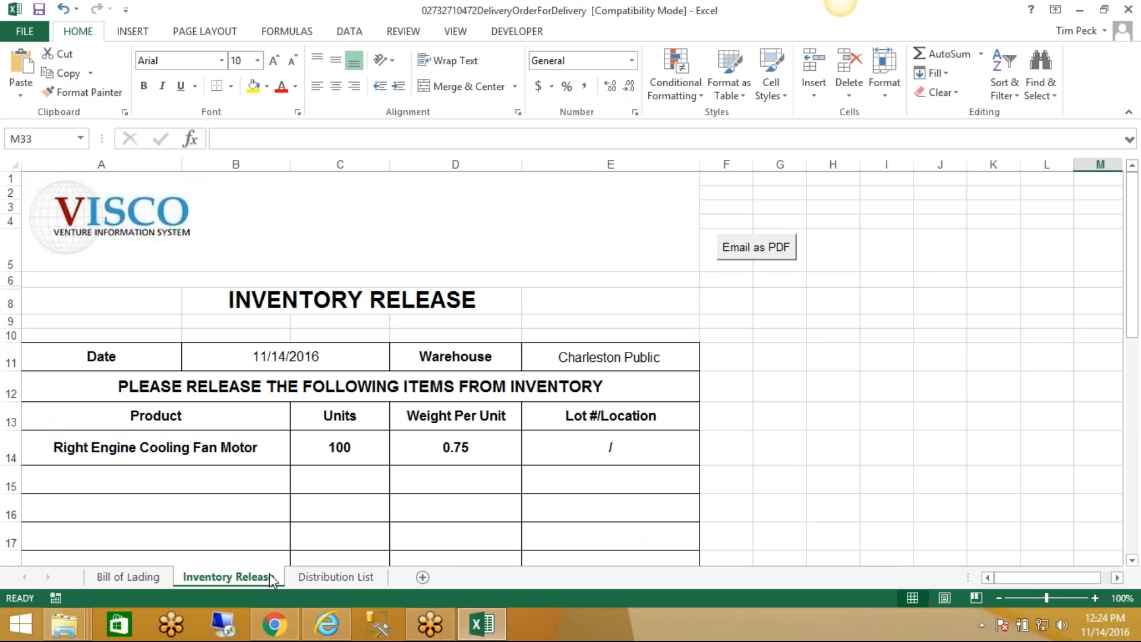
{"action": "left_click", "coordinate": [12, 445]}
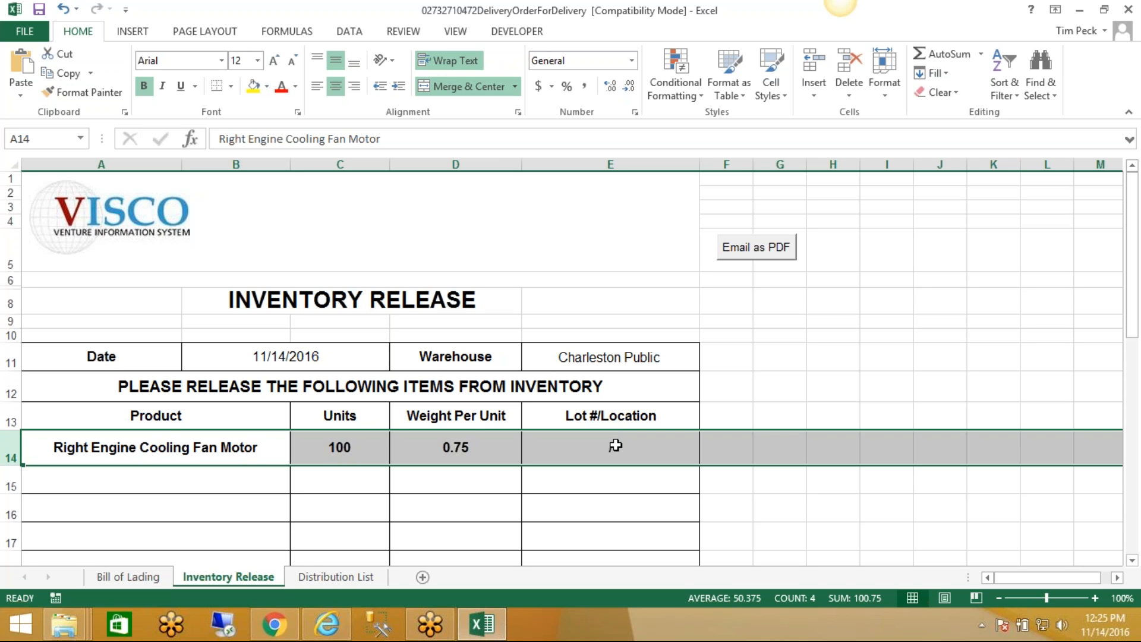
{"action": "scroll", "coordinate": [612, 447], "scroll_direction": "down", "scroll_amount": 3}
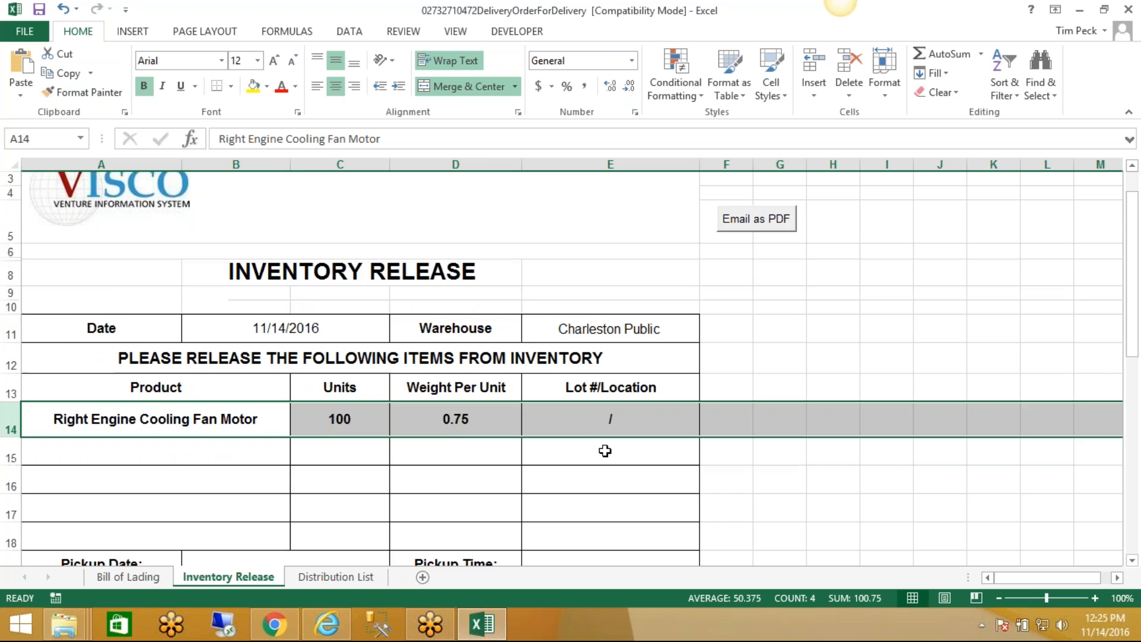
{"action": "scroll", "coordinate": [605, 450], "scroll_direction": "down", "scroll_amount": 2}
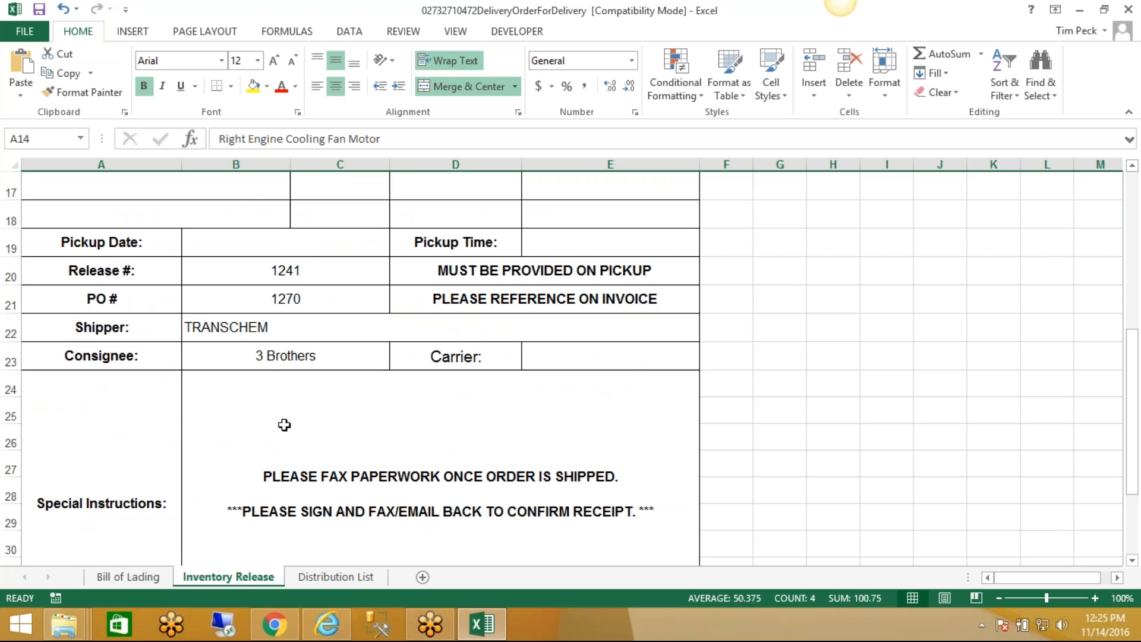
{"action": "scroll", "coordinate": [284, 425], "scroll_direction": "down", "scroll_amount": 1}
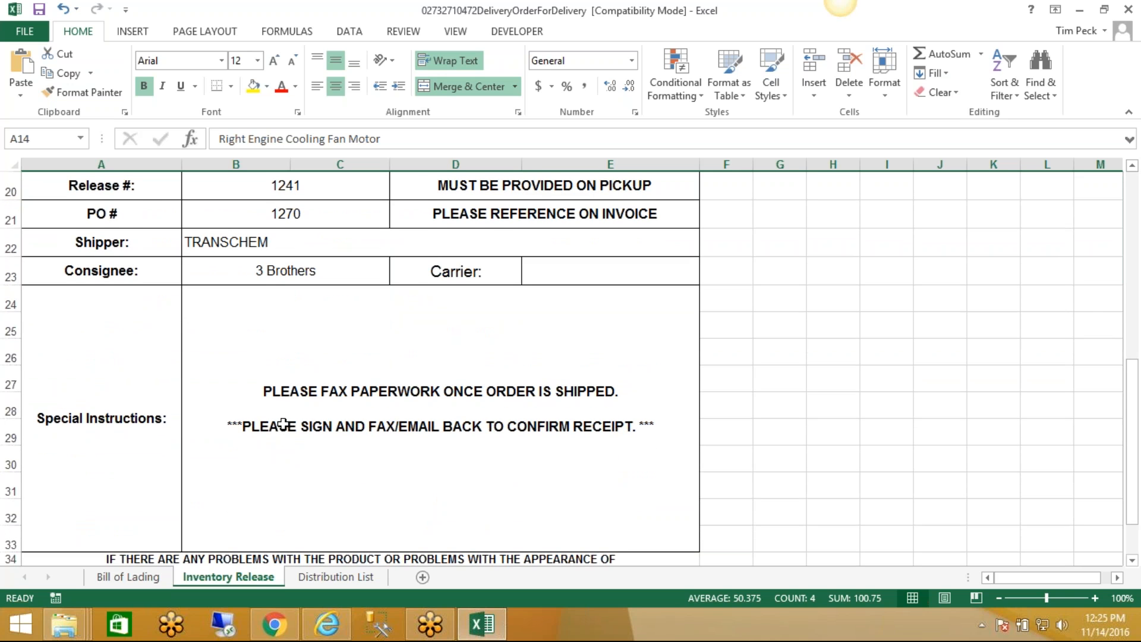
{"action": "scroll", "coordinate": [338, 402], "scroll_direction": "up", "scroll_amount": 2}
{"action": "scroll", "coordinate": [329, 435], "scroll_direction": "down", "scroll_amount": 1}
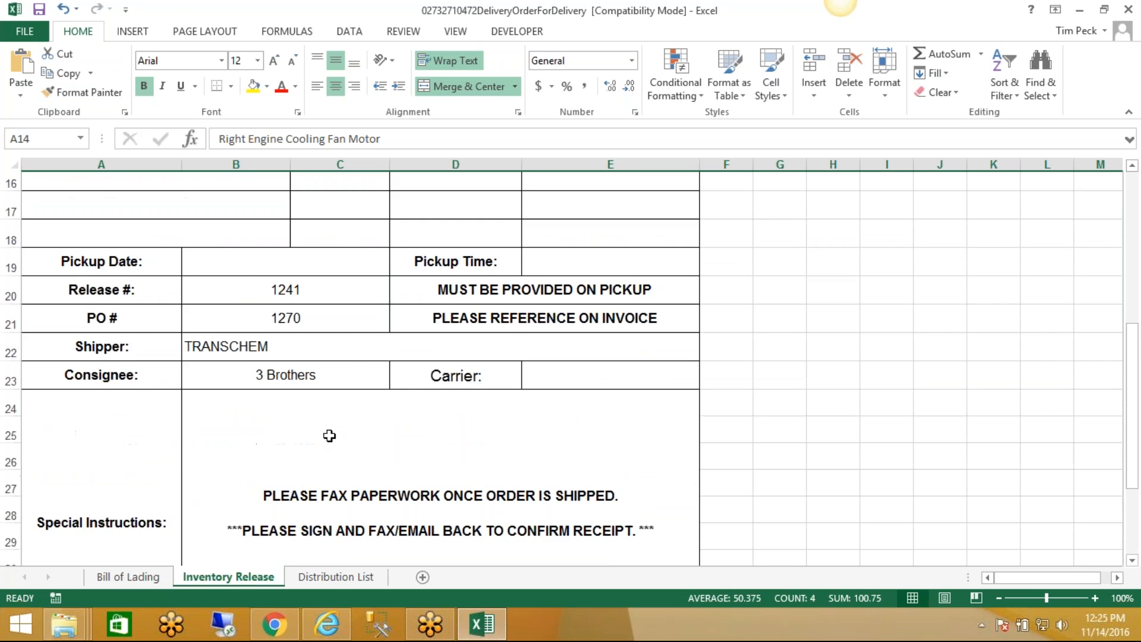
{"action": "scroll", "coordinate": [580, 455], "scroll_direction": "up", "scroll_amount": 5}
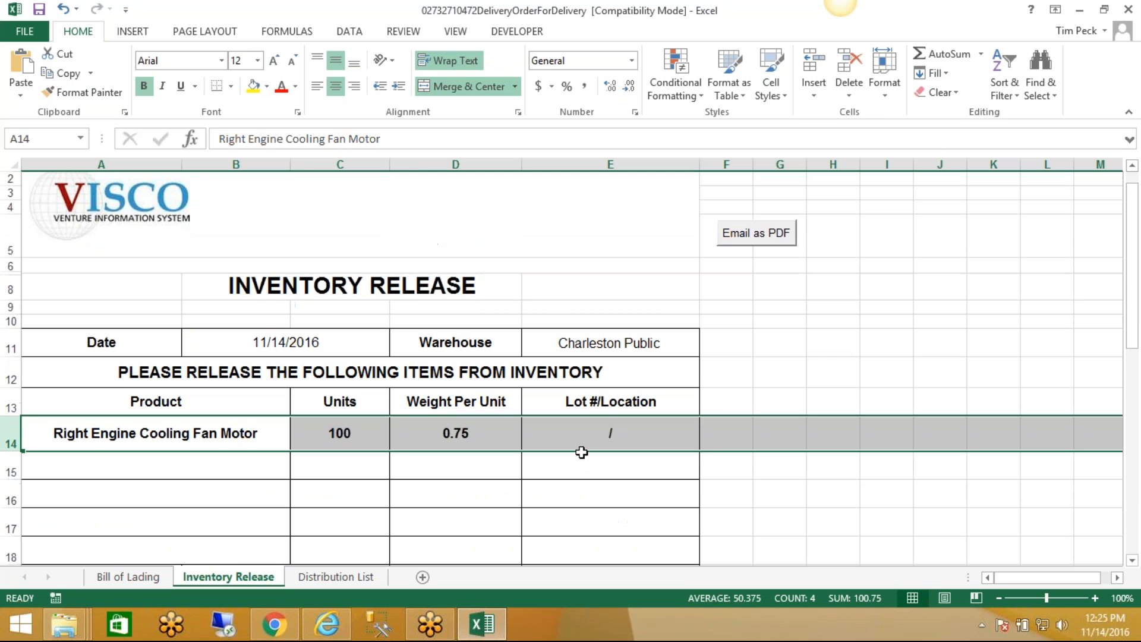
{"action": "left_click", "coordinate": [1127, 10]}
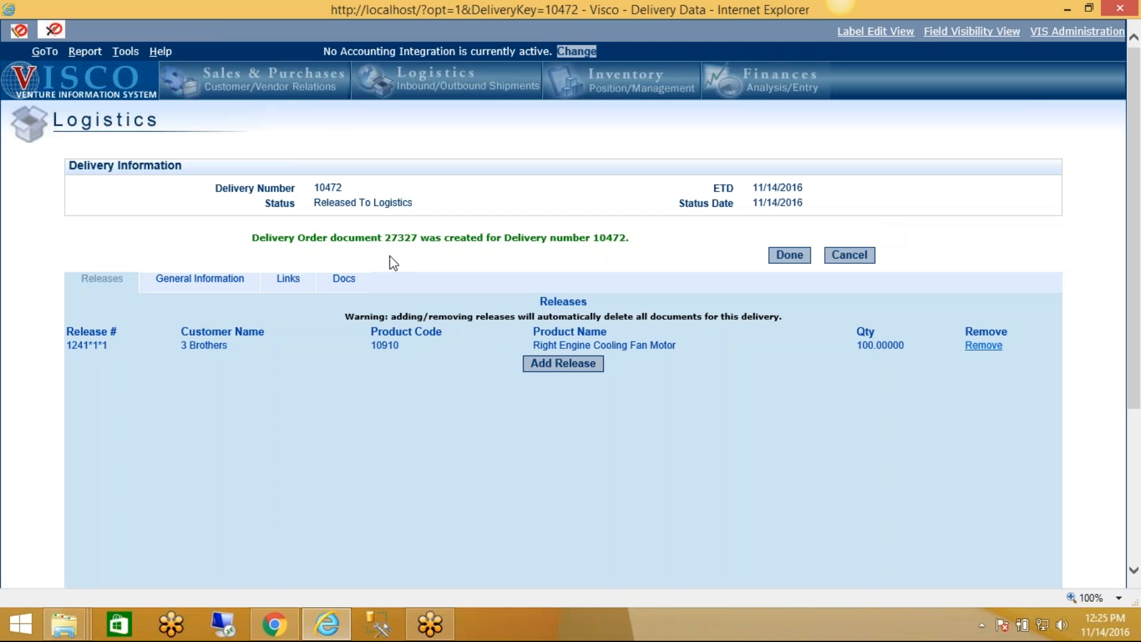
Generate the Export Documents and Packing List for the delivery in VISCO and open the resulting workbook in Excel.
{"action": "left_click", "coordinate": [288, 281]}
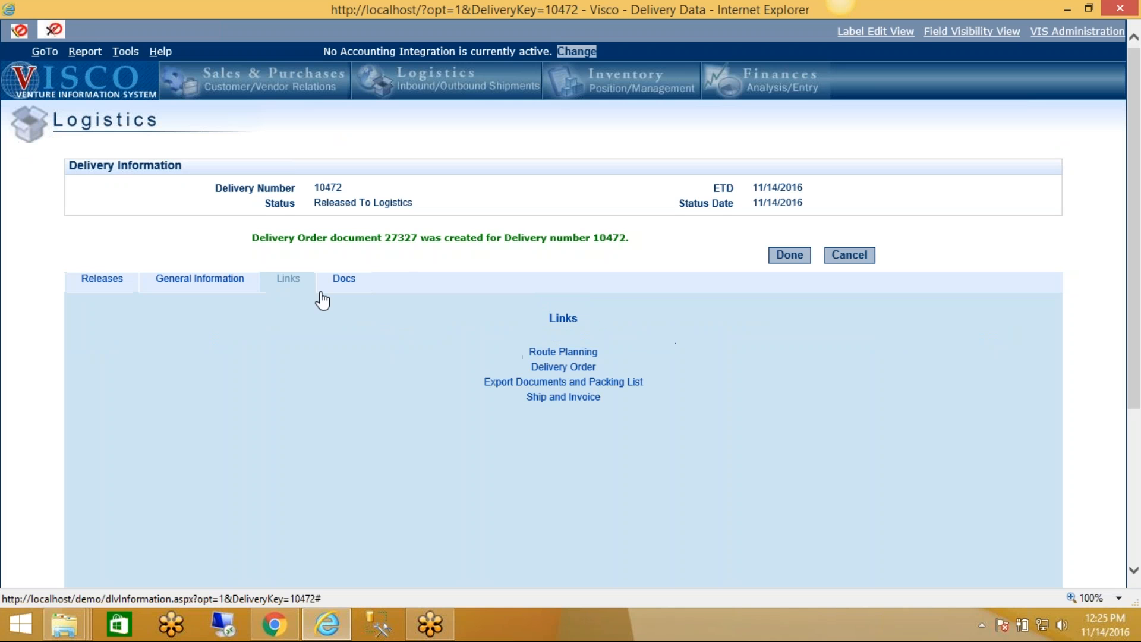
{"action": "left_click", "coordinate": [512, 386]}
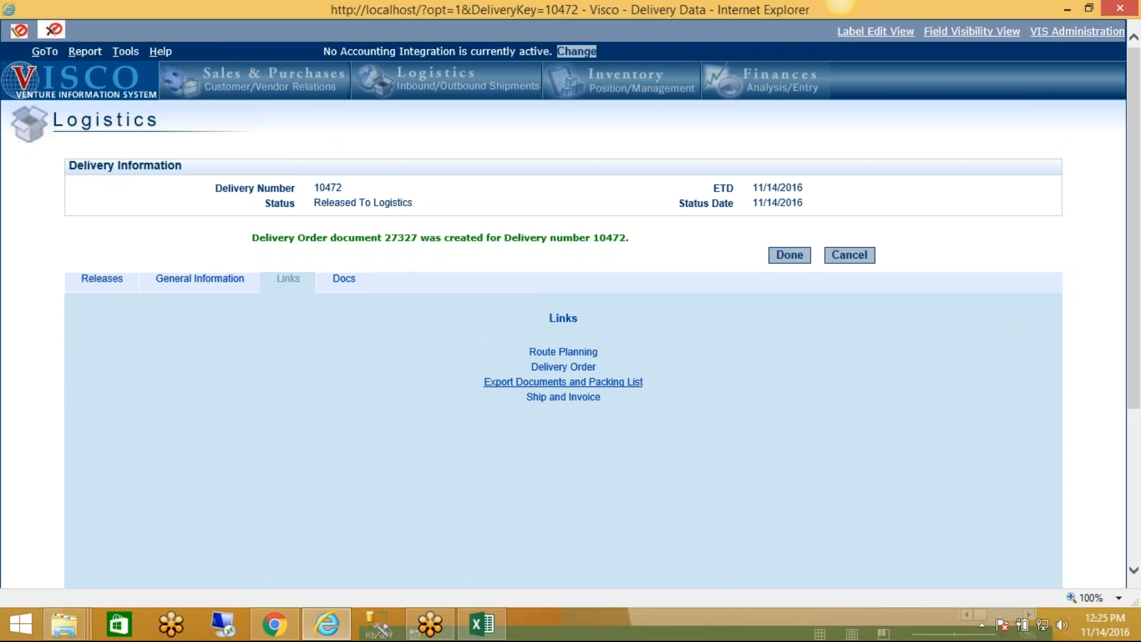
{"action": "left_click", "coordinate": [467, 630]}
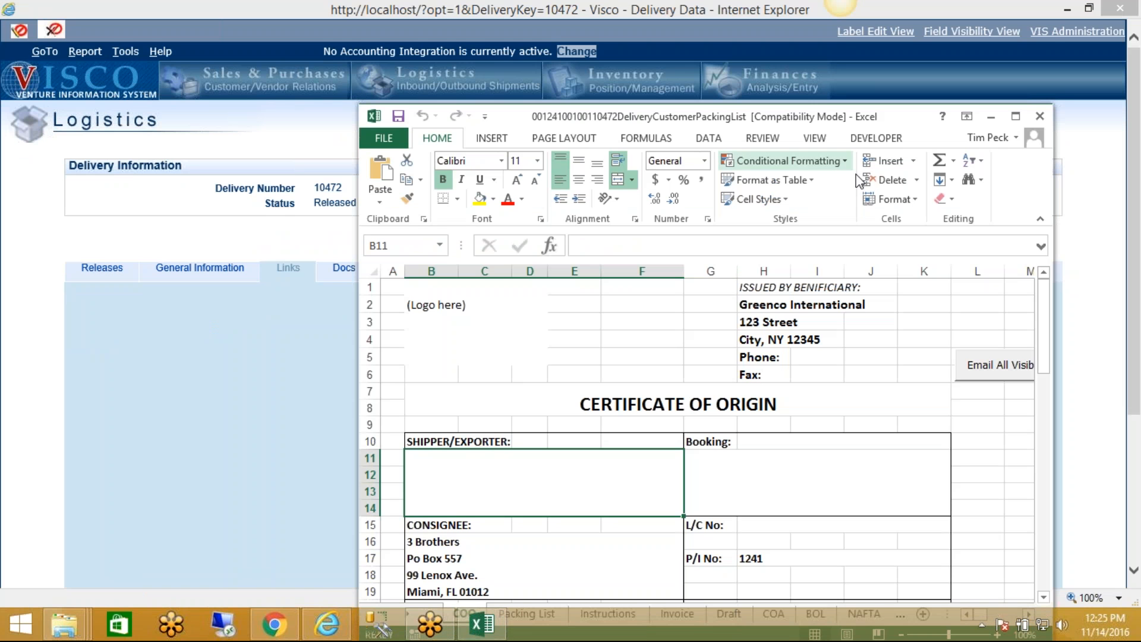
{"action": "left_click", "coordinate": [1013, 117]}
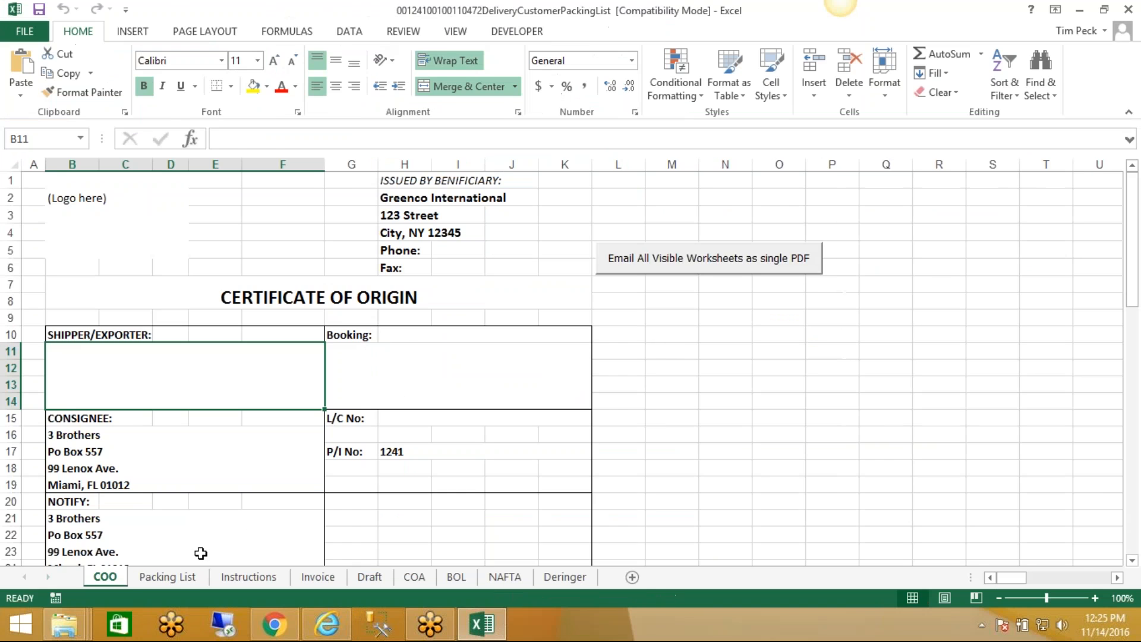
Review the Packing List, Instructions, Invoice, COA and BOL sheets of the export documents workbook, and close it.
{"action": "left_click", "coordinate": [150, 580]}
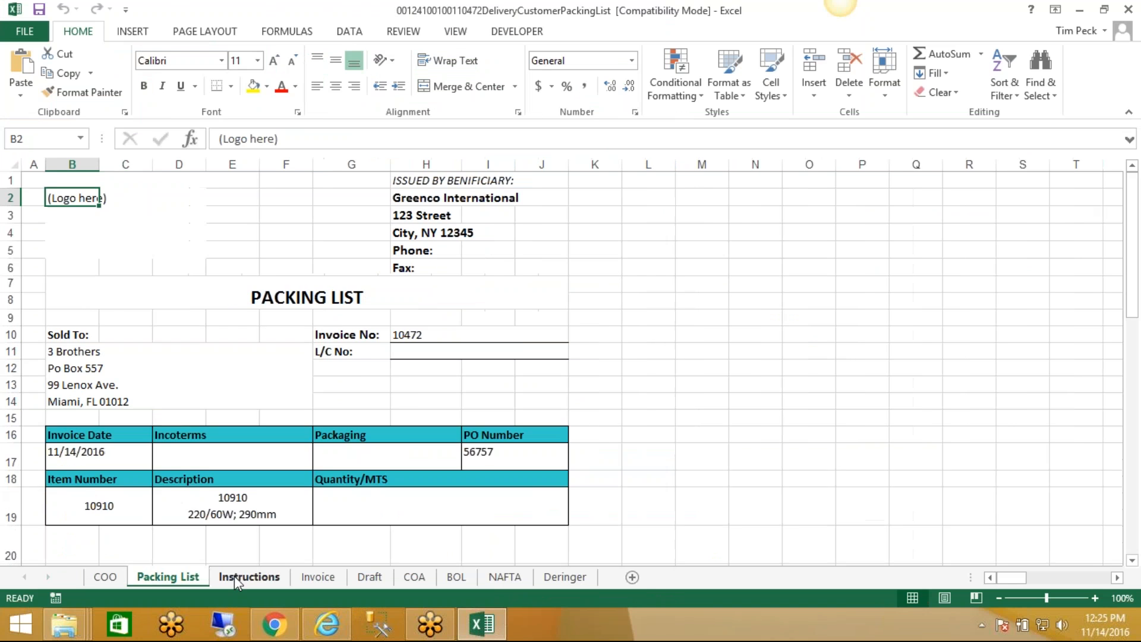
{"action": "left_click", "coordinate": [234, 576]}
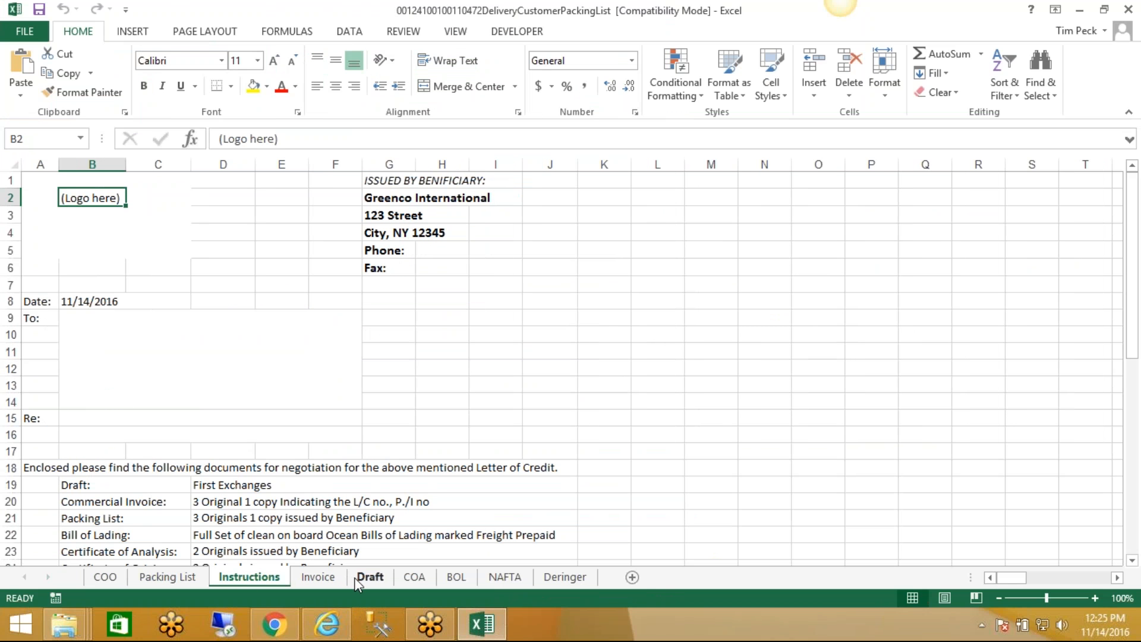
{"action": "left_click", "coordinate": [320, 576]}
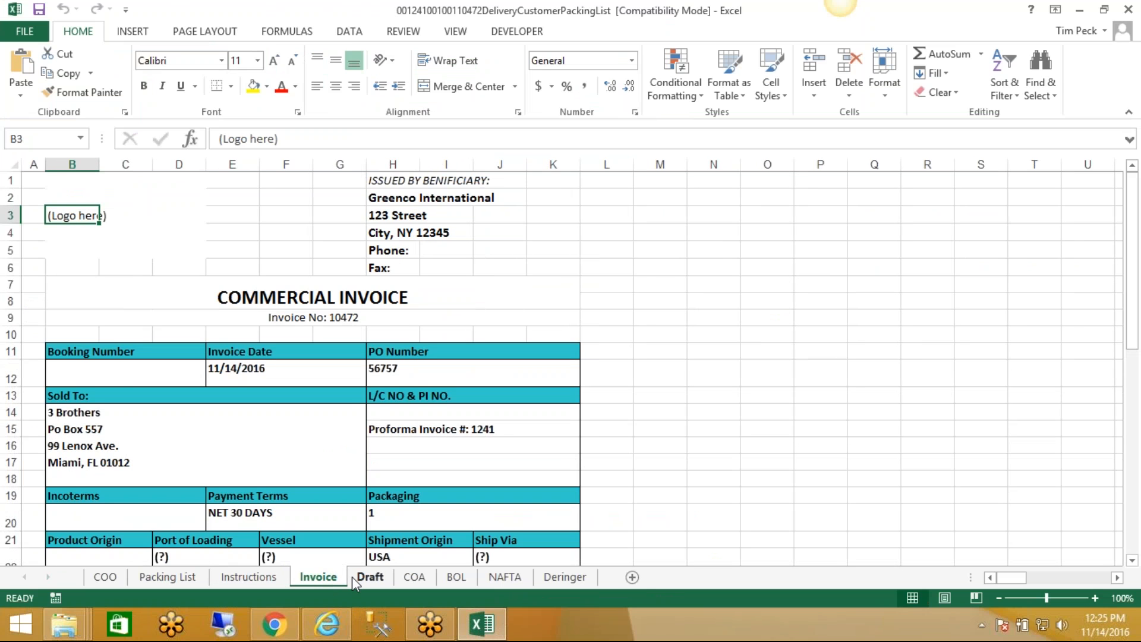
{"action": "left_click", "coordinate": [410, 576]}
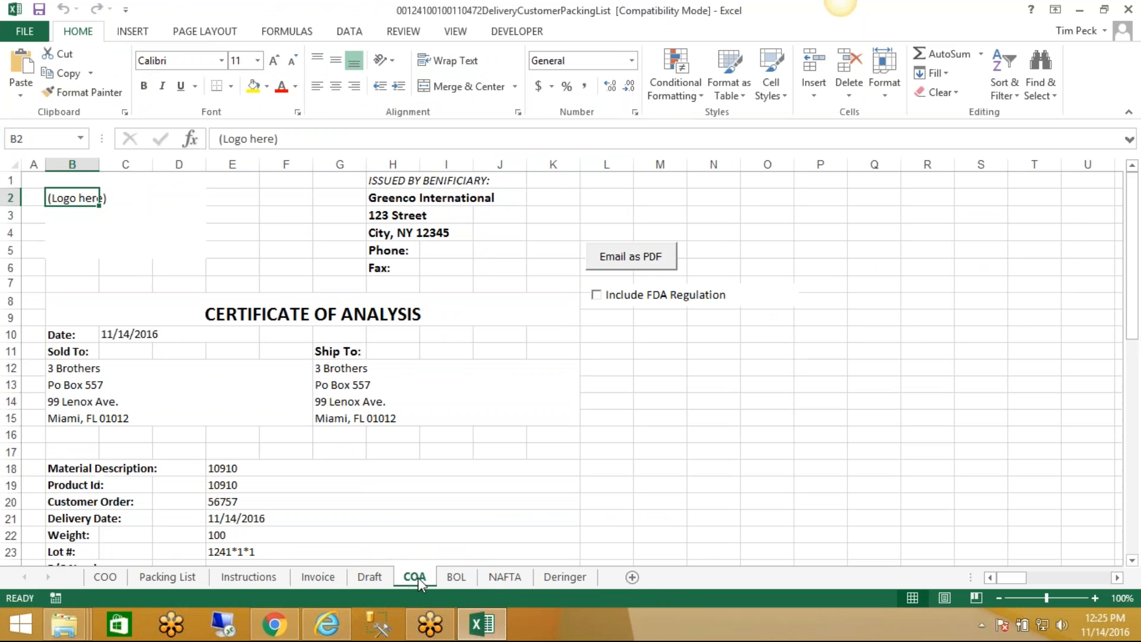
{"action": "left_click", "coordinate": [449, 578]}
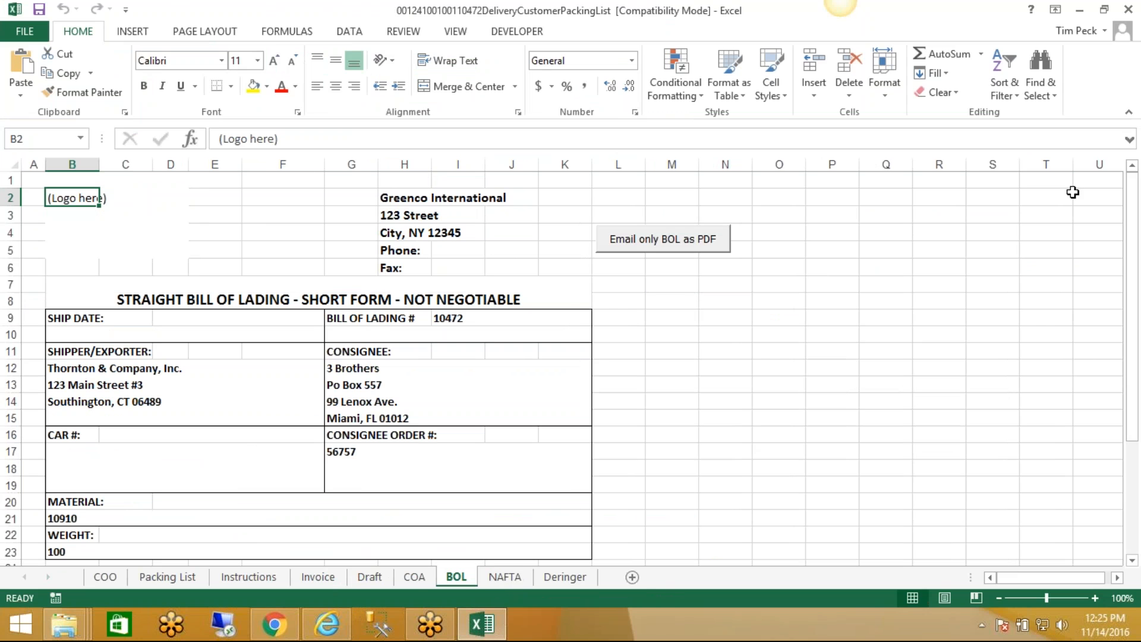
{"action": "left_click", "coordinate": [1127, 9]}
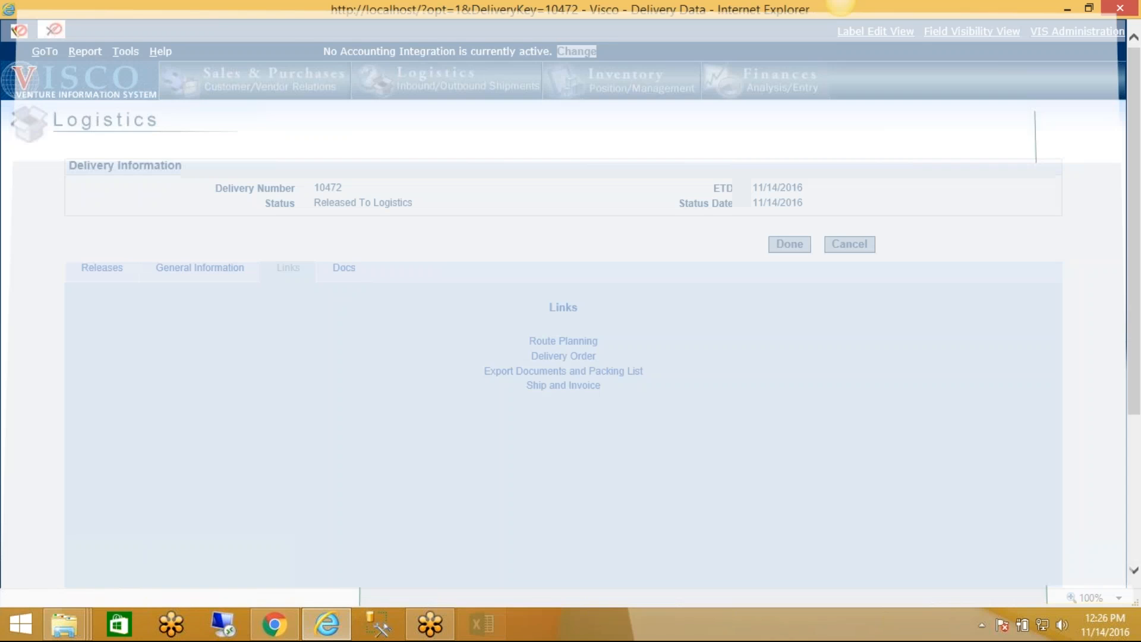
Add Agendafor-5-13-03.doc to the delivery's associated documents in VISCO as document type Signed_BOL, and save it.
{"action": "left_click", "coordinate": [336, 268]}
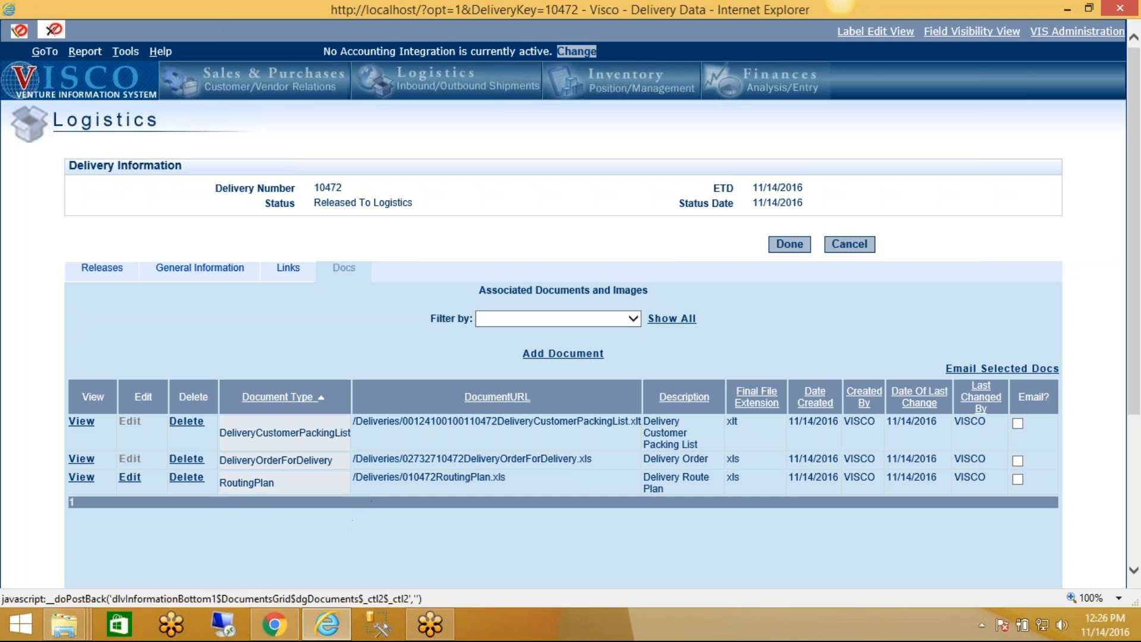
{"action": "left_click", "coordinate": [562, 352]}
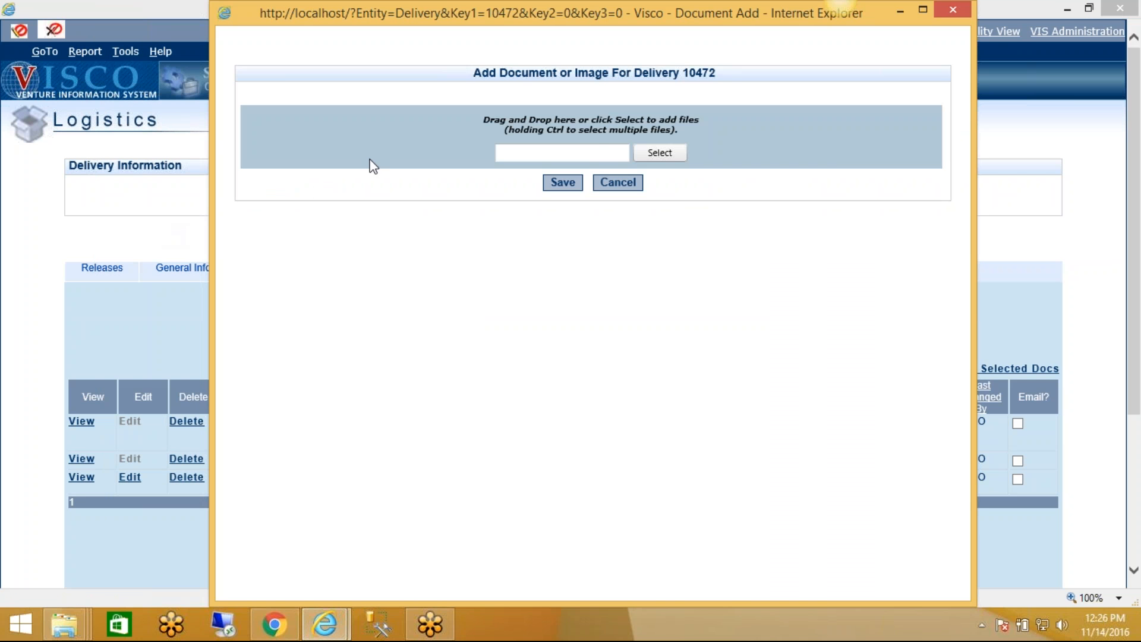
{"action": "left_click", "coordinate": [656, 152]}
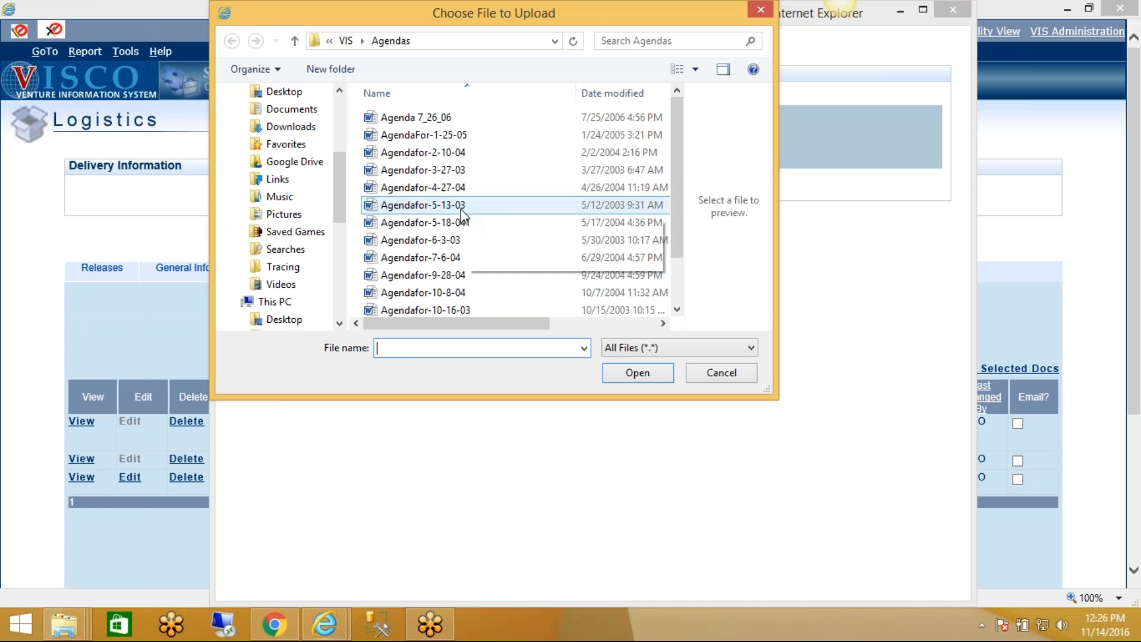
{"action": "double_click", "coordinate": [463, 215]}
{"action": "left_click", "coordinate": [543, 191]}
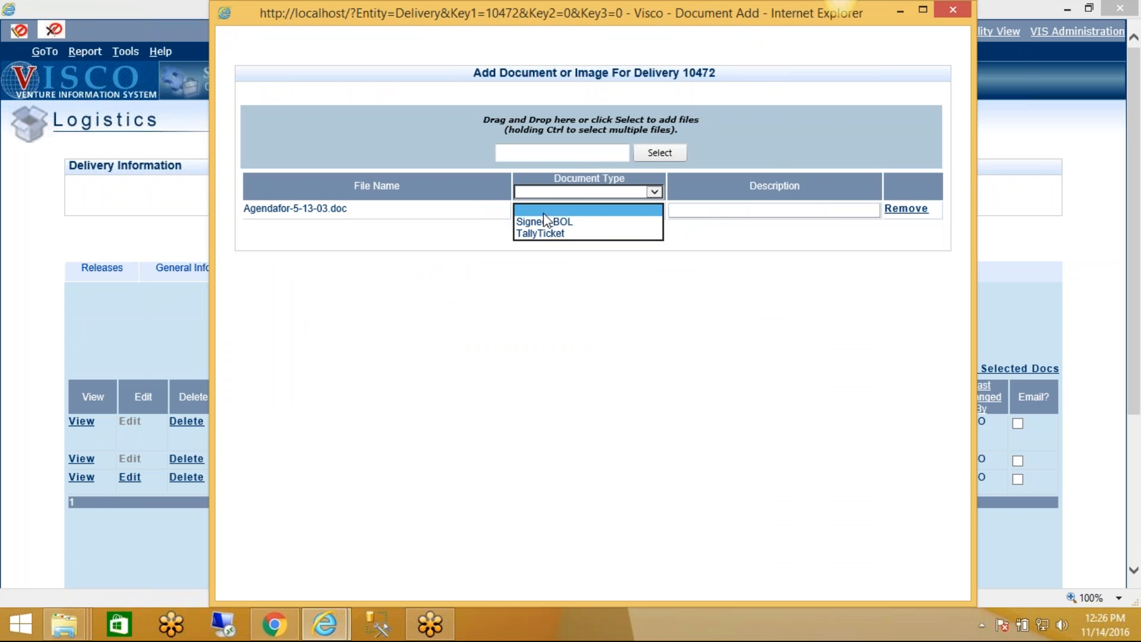
{"action": "left_click", "coordinate": [551, 223]}
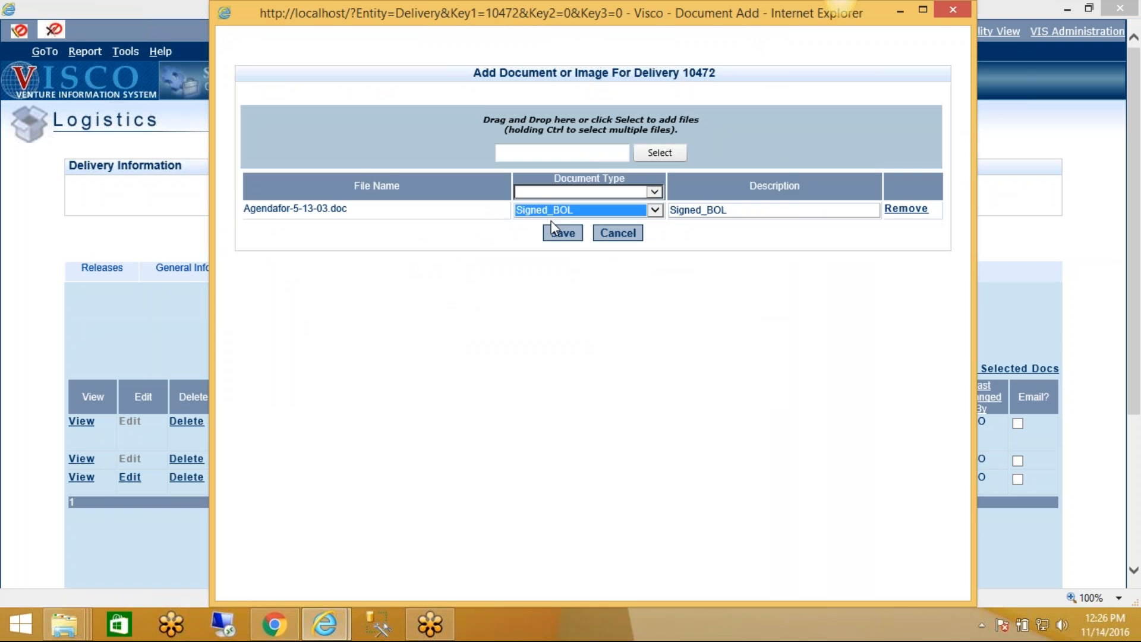
{"action": "left_click", "coordinate": [554, 233]}
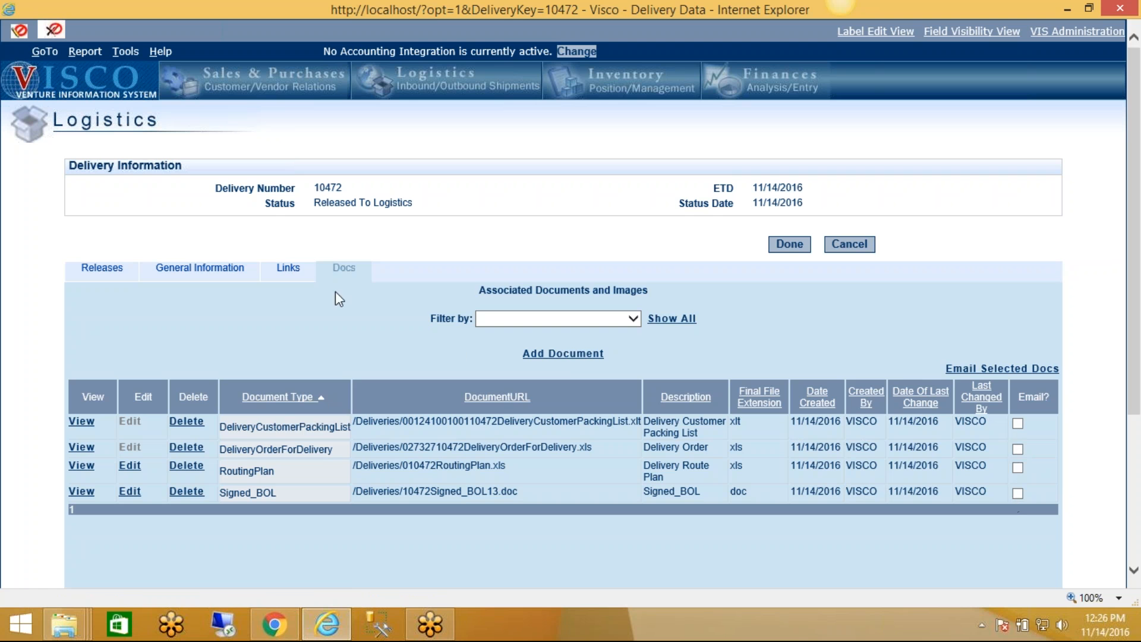
Ship and invoice the delivery with the invoice document shown, and view the generated sales invoice full screen in Excel.
{"action": "left_click", "coordinate": [297, 280]}
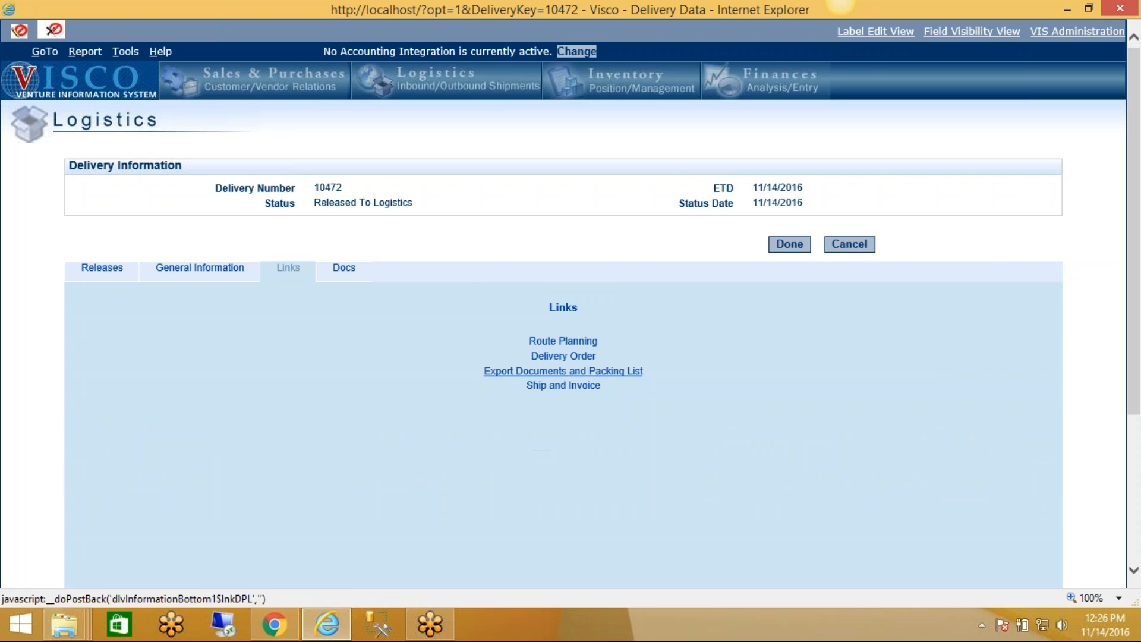
{"action": "left_click", "coordinate": [546, 391]}
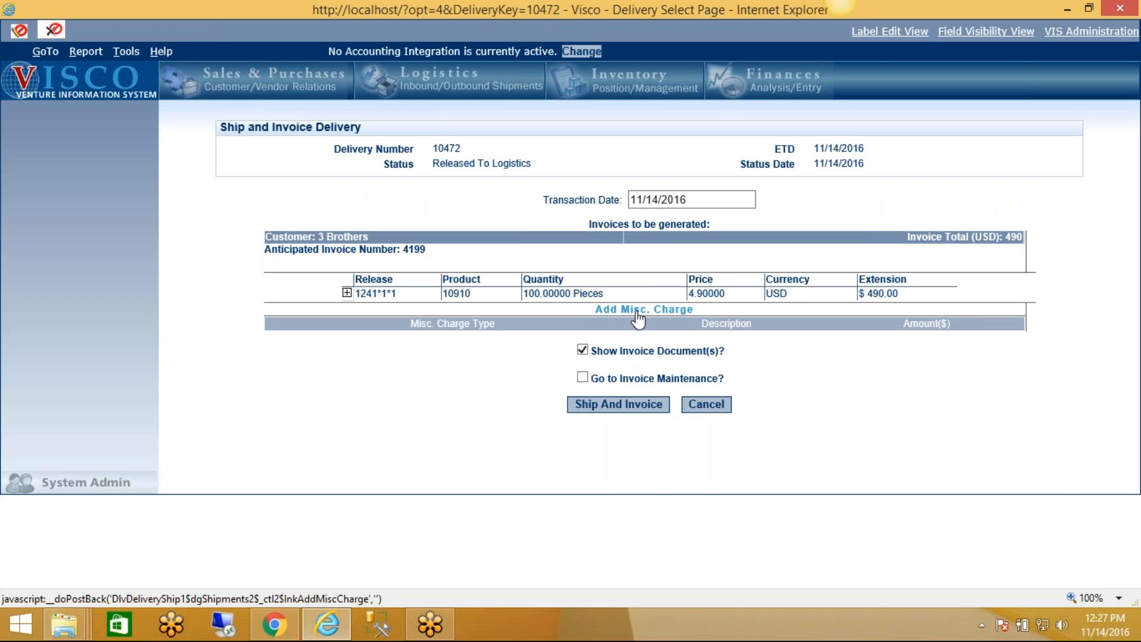
{"action": "left_click", "coordinate": [612, 405]}
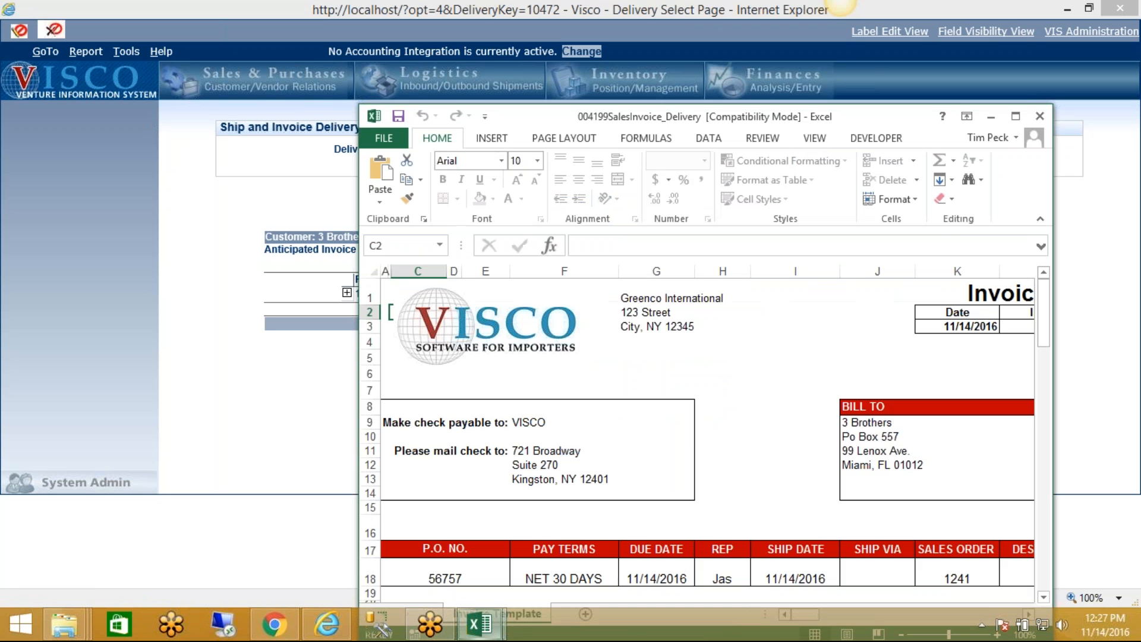
{"action": "left_click", "coordinate": [1015, 116]}
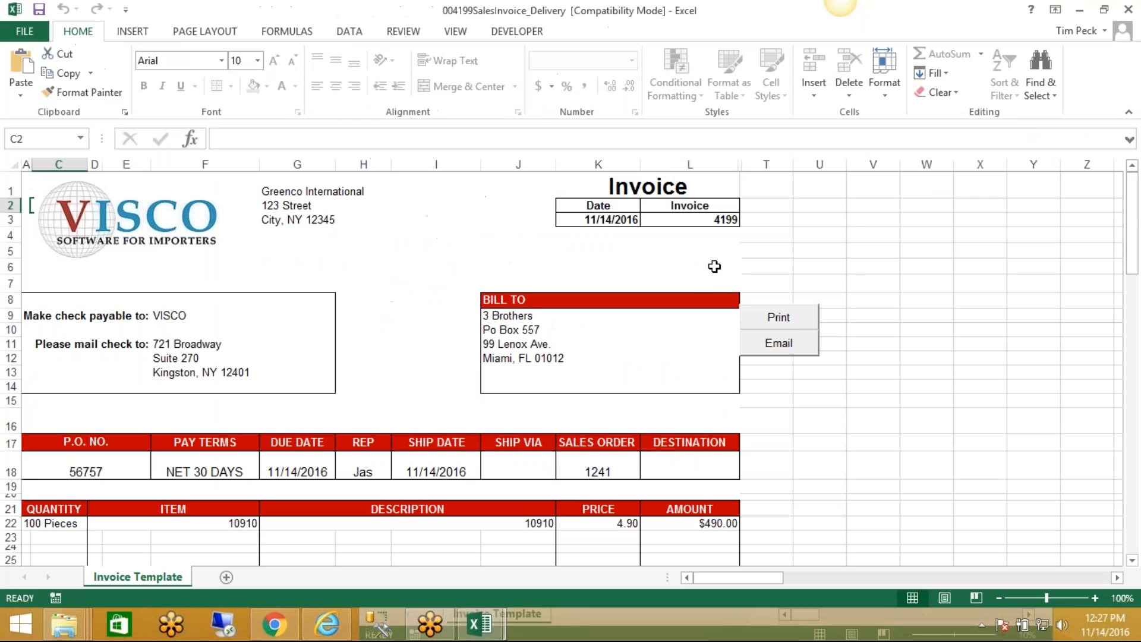